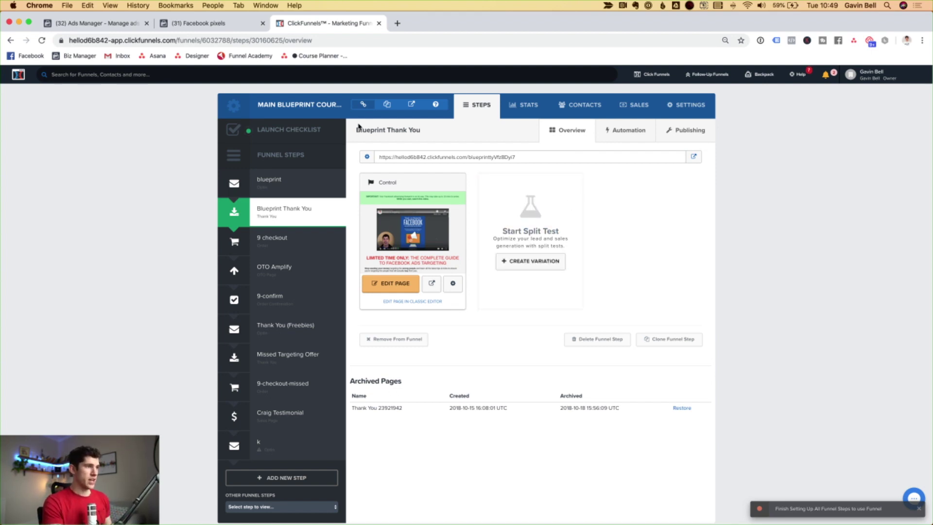
Step: Switch to Facebook Events Manager and look up where Pixels sits among all the business tools
{"action": "key", "text": "ctrl+shift+Tab"}
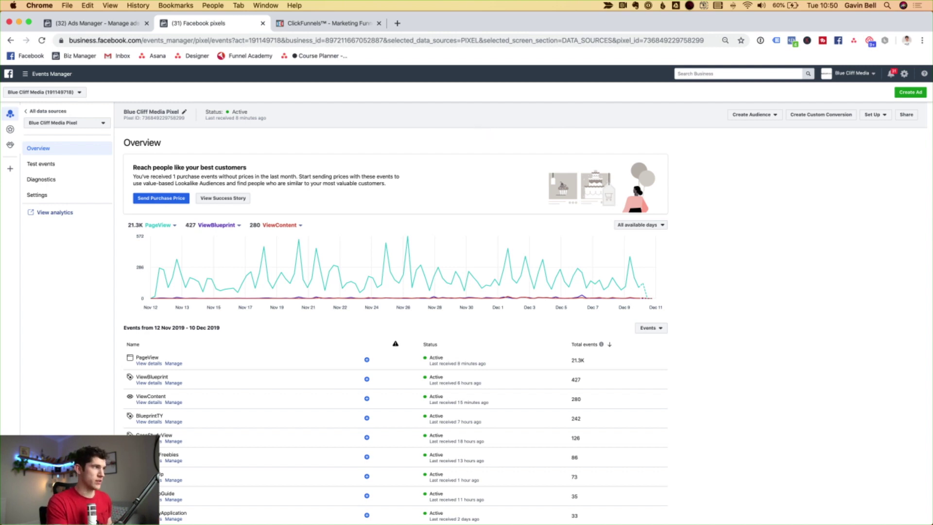
{"action": "left_click", "coordinate": [30, 79]}
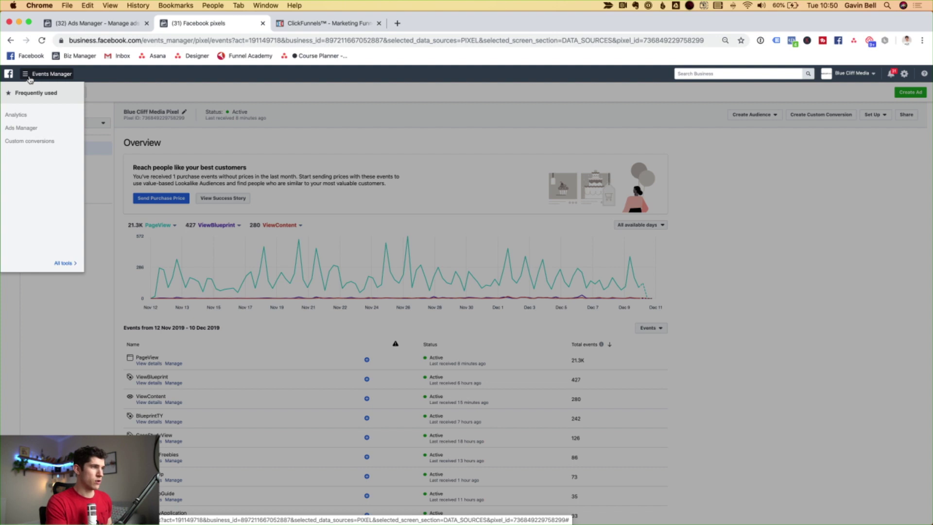
{"action": "left_click", "coordinate": [55, 265]}
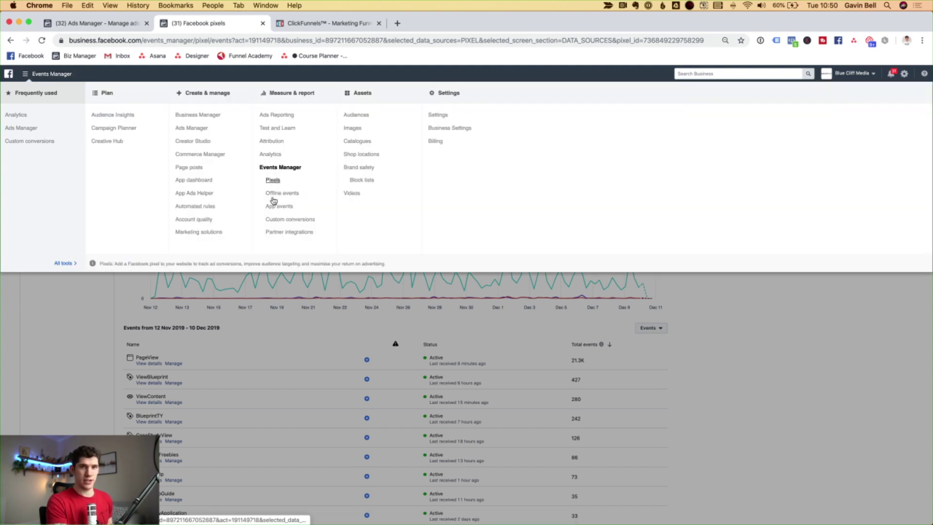
{"action": "left_click", "coordinate": [736, 360]}
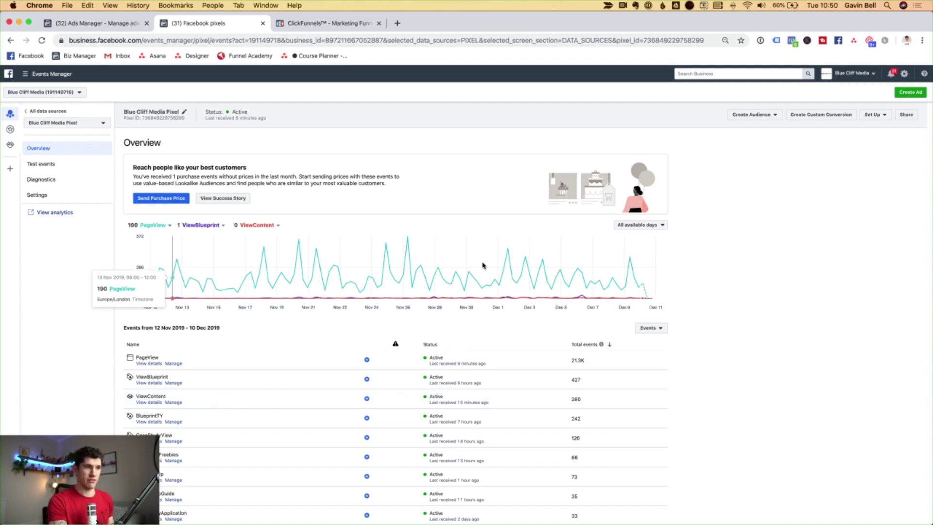
{"action": "scroll", "coordinate": [838, 220], "scroll_direction": "down", "scroll_amount": 1}
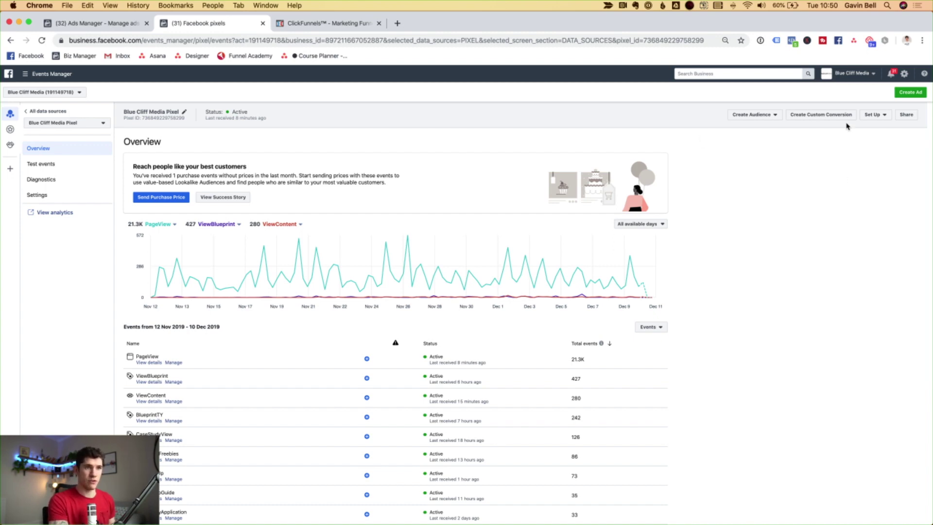
Step: Start installing the Blue Cliff Media Pixel and view the available partner integrations
{"action": "left_click", "coordinate": [870, 115]}
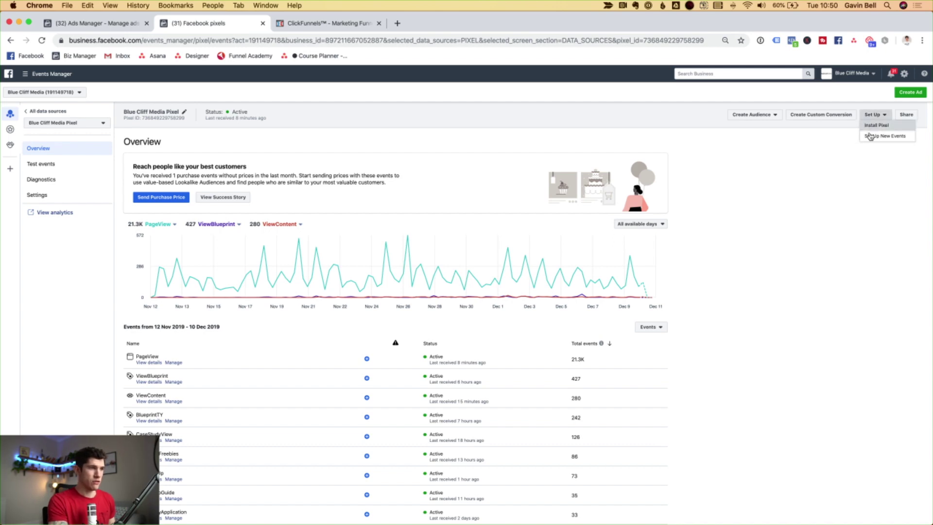
{"action": "left_click", "coordinate": [872, 128]}
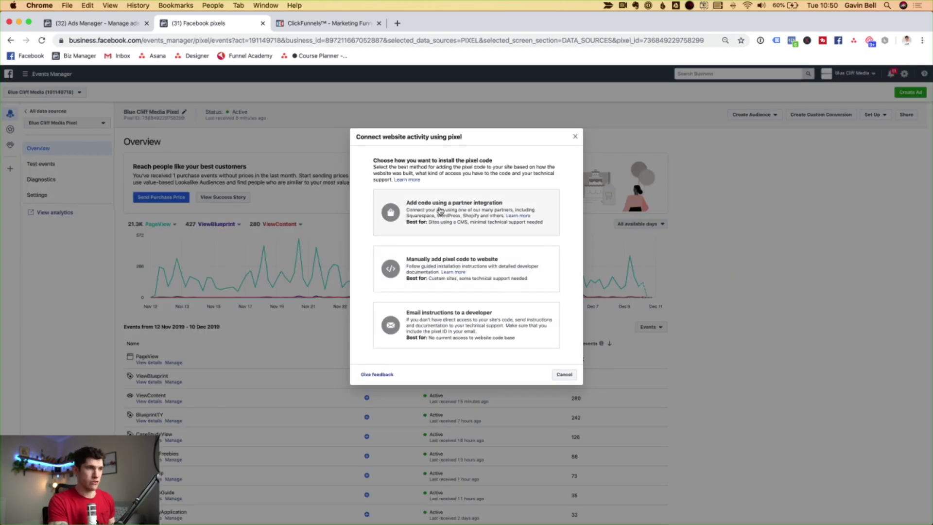
{"action": "left_click", "coordinate": [501, 220]}
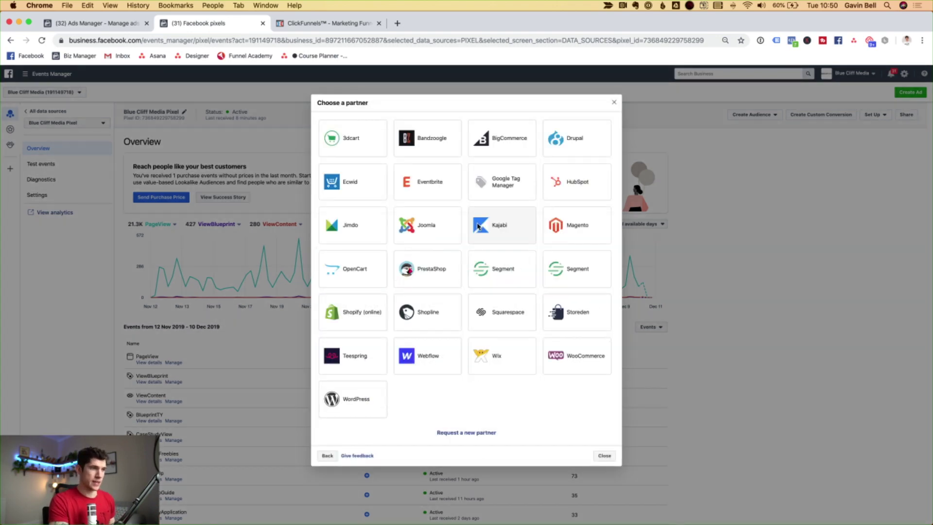
{"action": "left_click", "coordinate": [327, 456]}
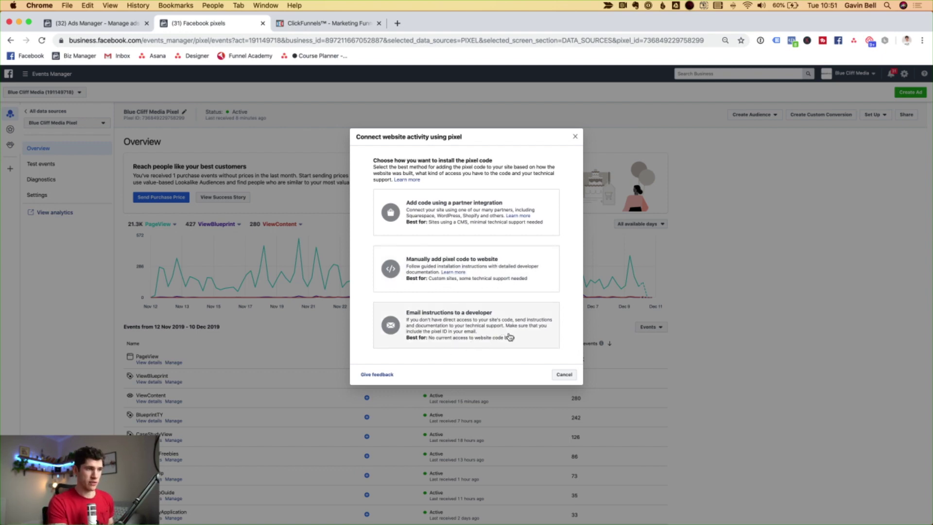
Step: Review the emailed developer instructions for installing the pixel, and return to the installation methods
{"action": "left_click", "coordinate": [481, 339]}
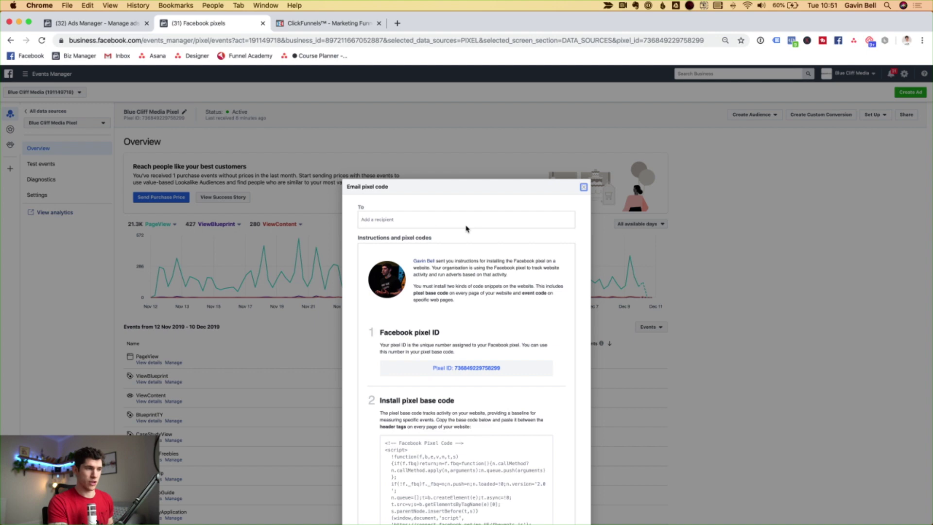
{"action": "scroll", "coordinate": [480, 268], "scroll_direction": "down", "scroll_amount": 8}
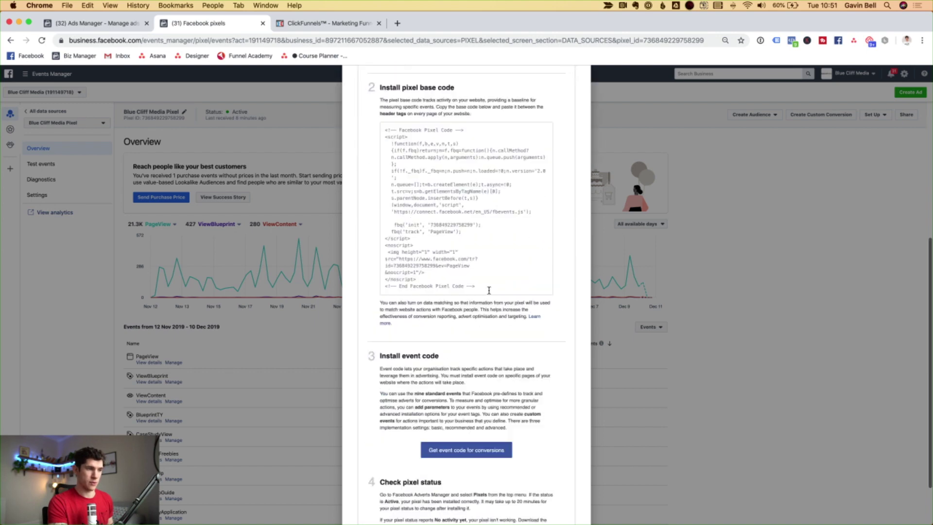
{"action": "scroll", "coordinate": [489, 291], "scroll_direction": "down", "scroll_amount": 3}
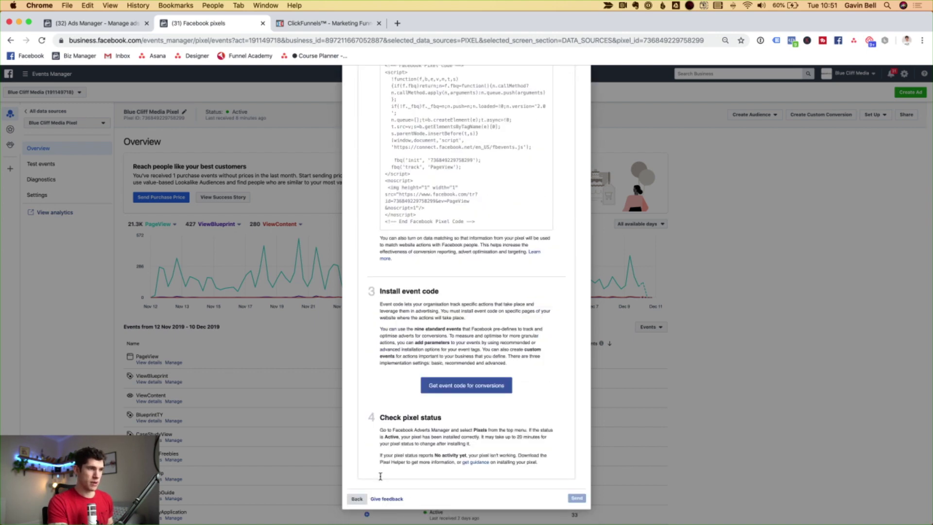
{"action": "left_click", "coordinate": [357, 499]}
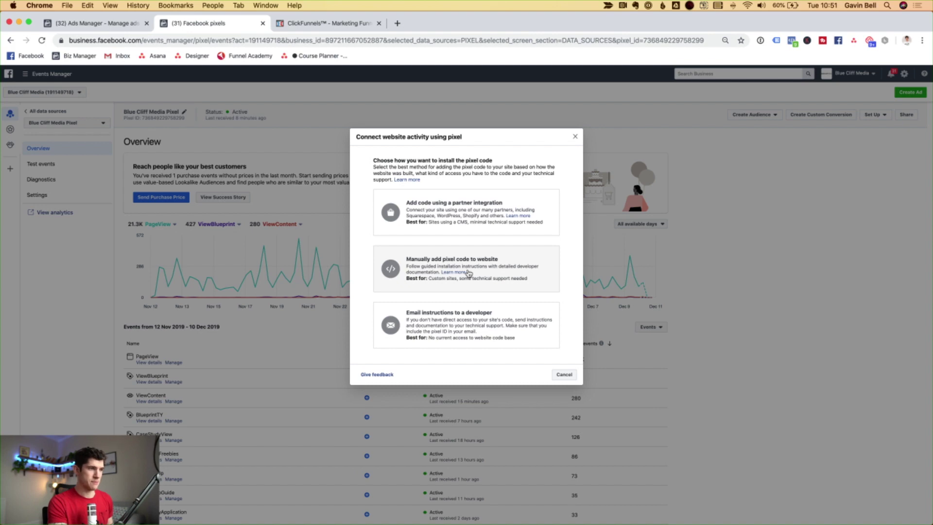
Step: Choose to add the pixel code to the website manually and copy the base code
{"action": "left_click", "coordinate": [469, 274]}
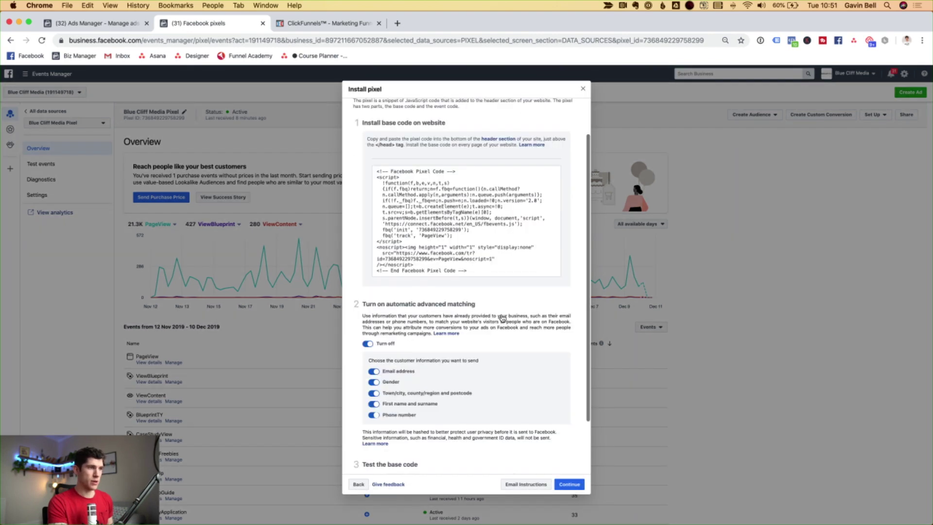
{"action": "left_click", "coordinate": [468, 216]}
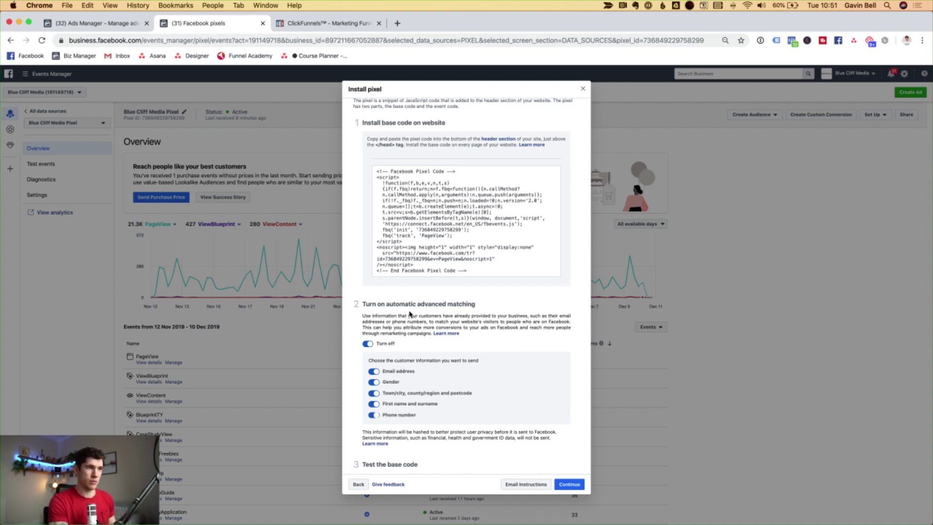
{"action": "left_click", "coordinate": [440, 205]}
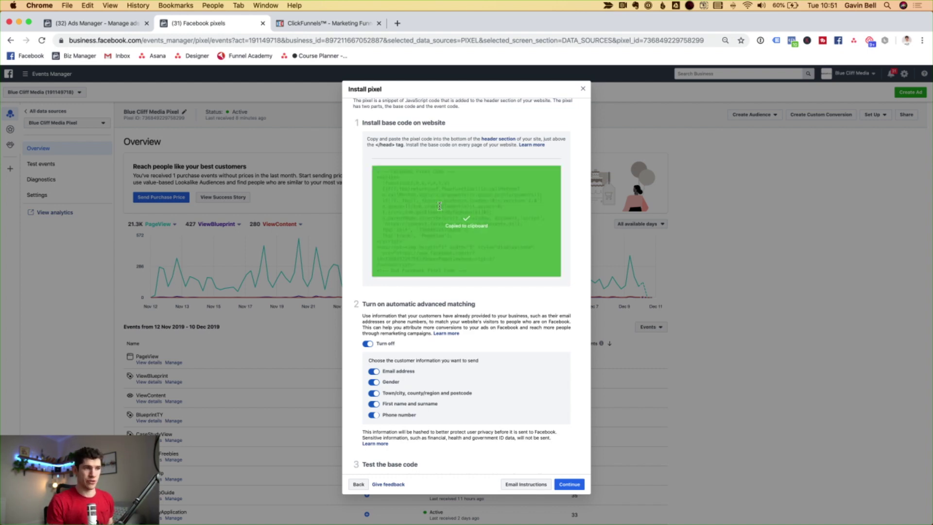
Step: Switch to ClickFunnels and paste the copied pixel code into the header tracking code of the Blueprint Thank You page
{"action": "left_click", "coordinate": [310, 28]}
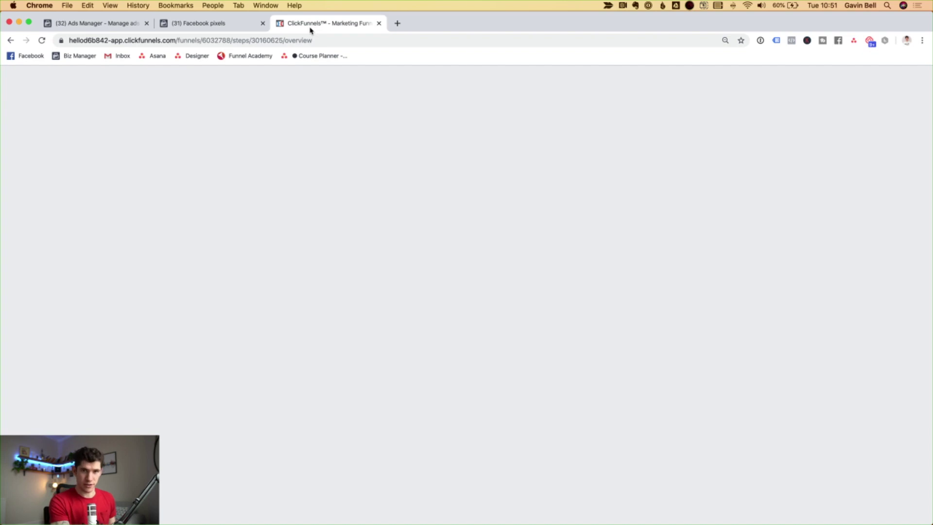
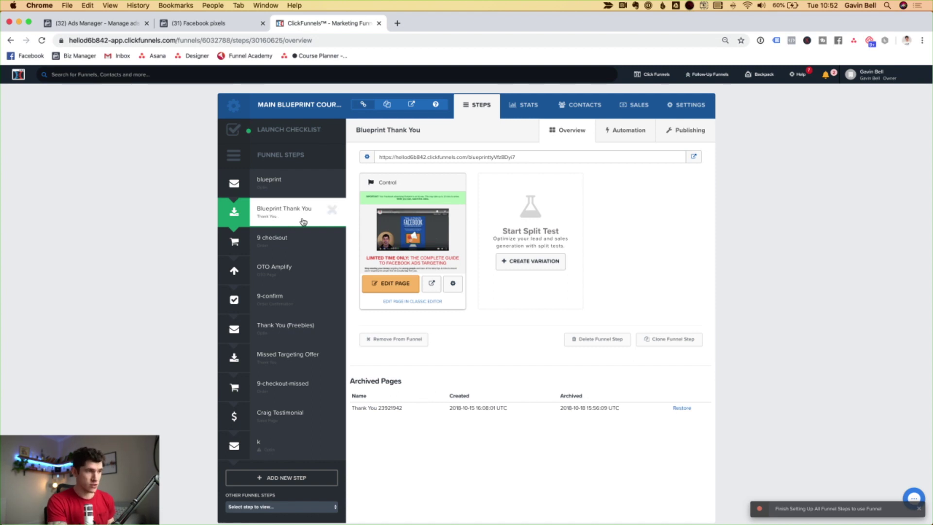
{"action": "left_click", "coordinate": [397, 295]}
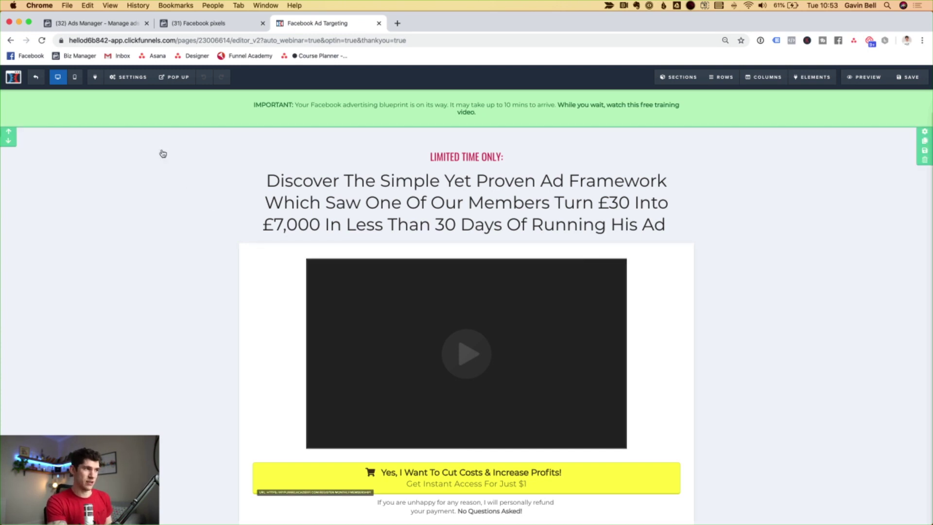
{"action": "left_click", "coordinate": [134, 78]}
{"action": "left_click", "coordinate": [131, 124]}
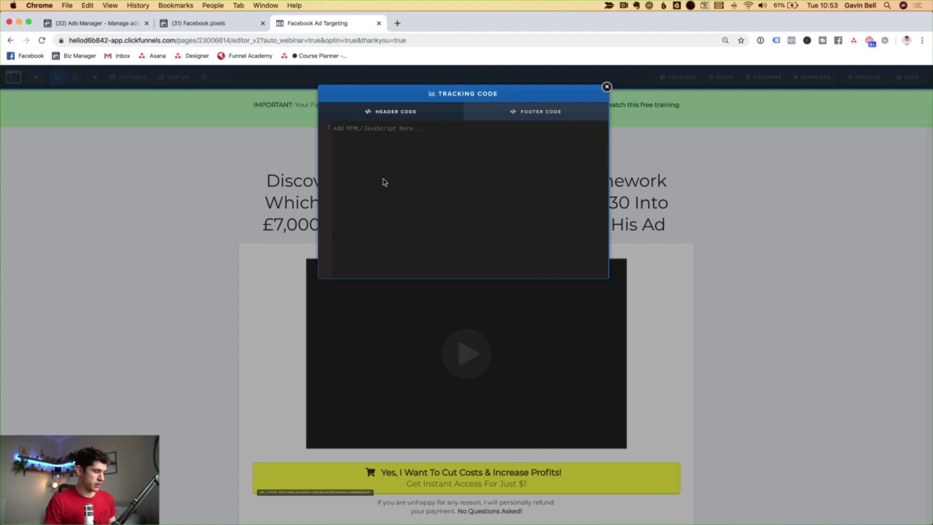
{"action": "key", "text": "super+v"}
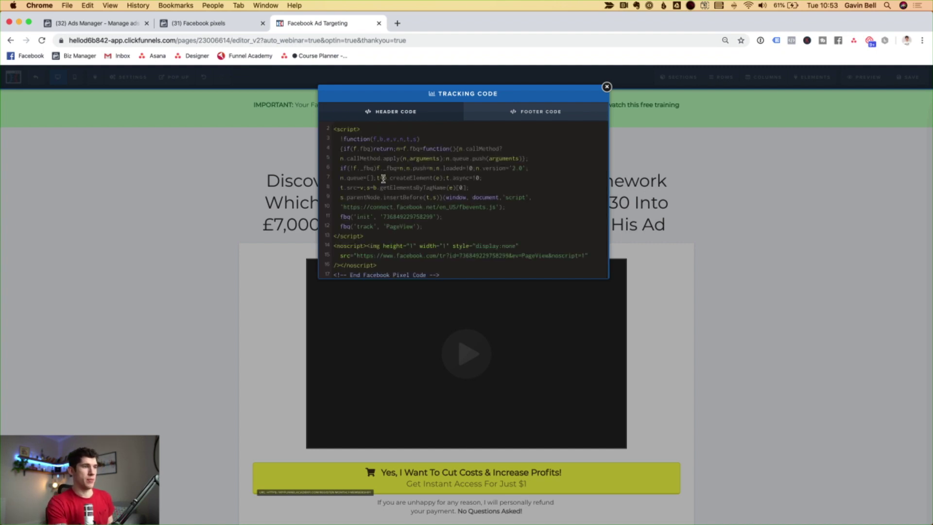
Step: Duplicate the fbq('track', 'PageView'); line directly beneath itself in the header code, keeping the closing script tag on its own line
{"action": "scroll", "coordinate": [412, 211], "scroll_direction": "up", "scroll_amount": 1}
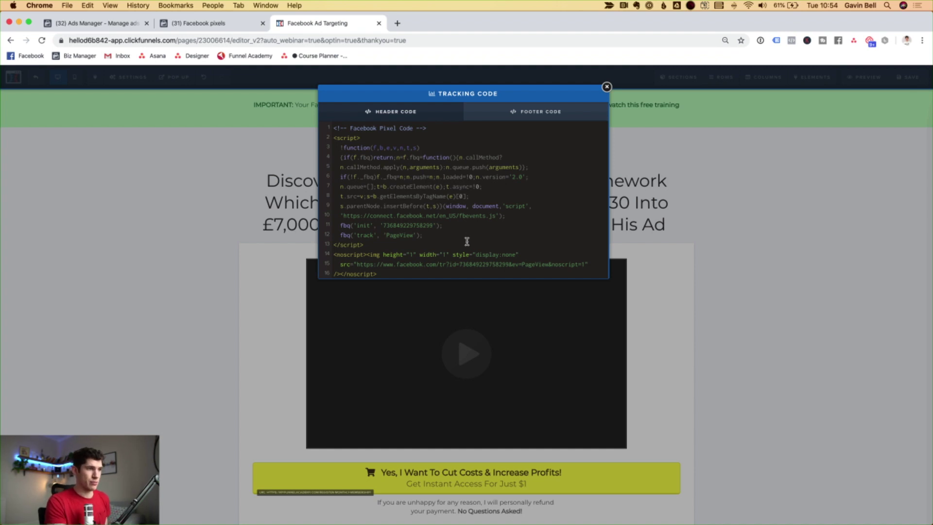
{"action": "left_click_drag", "start_coordinate": [474, 236], "coordinate": [331, 233]}
{"action": "key", "text": "super+c"}
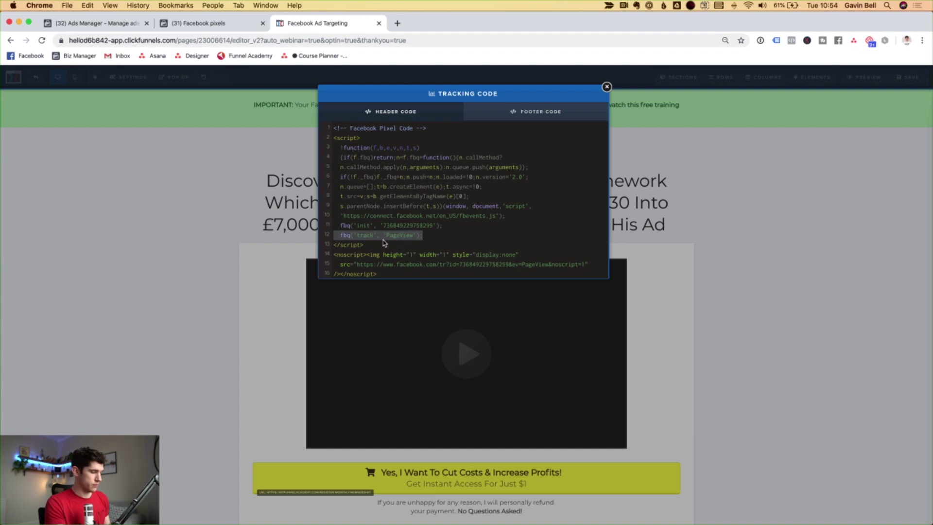
{"action": "left_click", "coordinate": [433, 237]}
{"action": "key", "text": "Return"}
{"action": "key", "text": "super+v"}
{"action": "left_click", "coordinate": [339, 245]}
{"action": "key", "text": "Return"}
{"action": "key", "text": "BackSpace"}
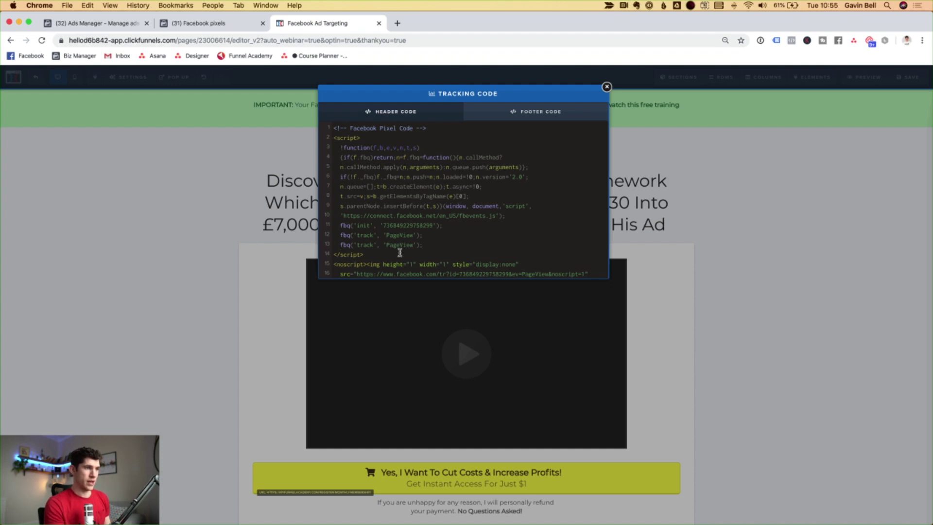
Step: Change the event name in the second fbq track line to BlueprintTY and save the page
{"action": "left_click_drag", "start_coordinate": [388, 247], "coordinate": [414, 246]}
{"action": "key", "text": "BackSpace"}
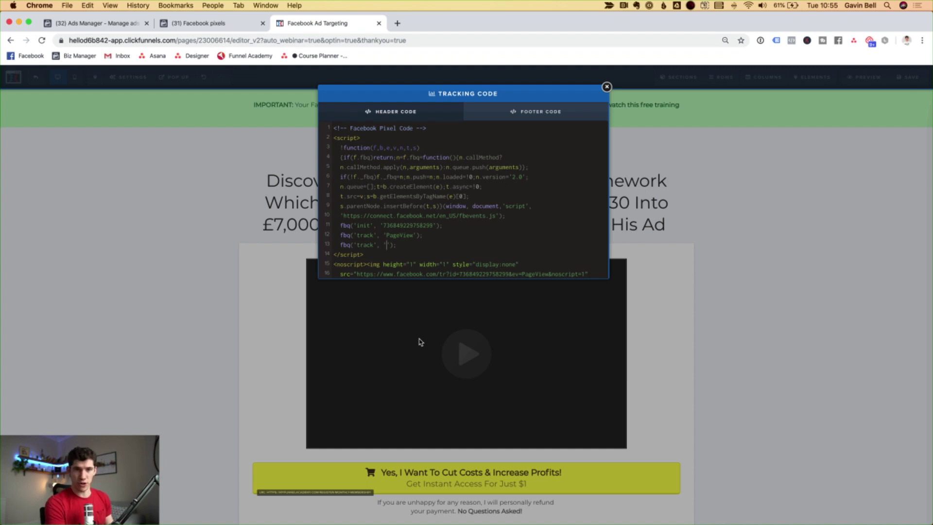
{"action": "type", "text": "BlueprintTY"}
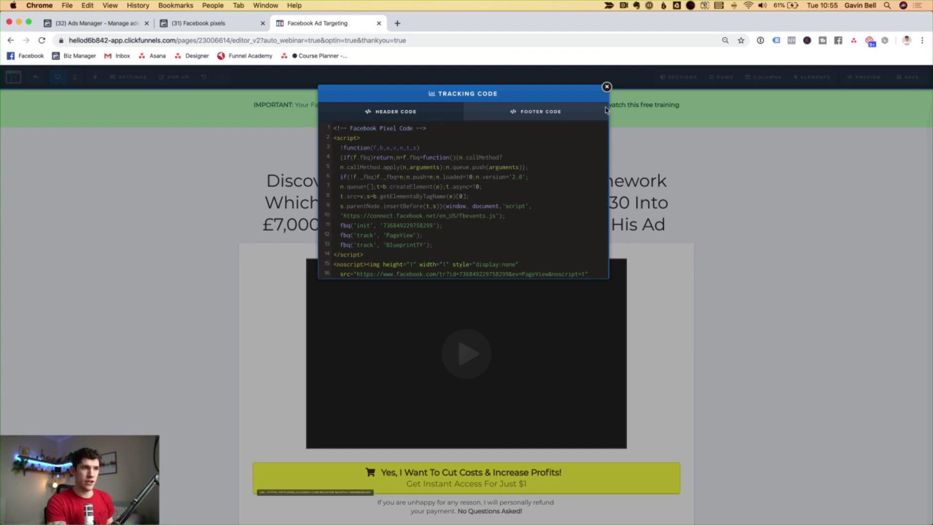
{"action": "left_click", "coordinate": [607, 87]}
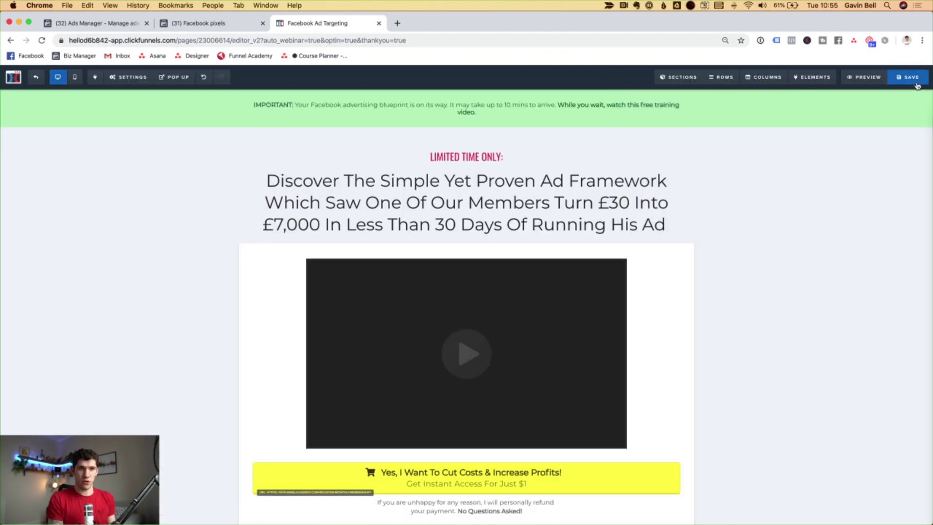
{"action": "left_click", "coordinate": [918, 86]}
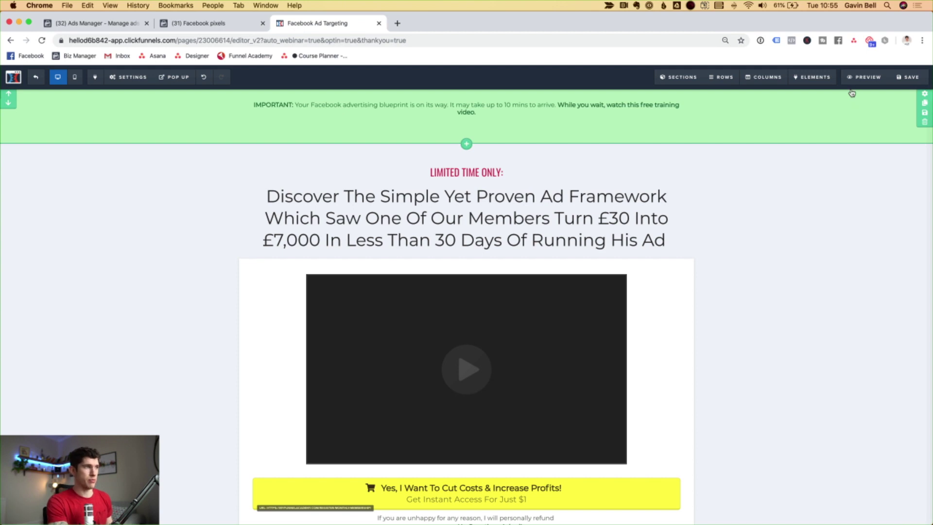
Step: Preview the thank-you page and check its pixel ID and PageView and BlueprintTY events with Facebook Pixel Helper
{"action": "left_click", "coordinate": [861, 77]}
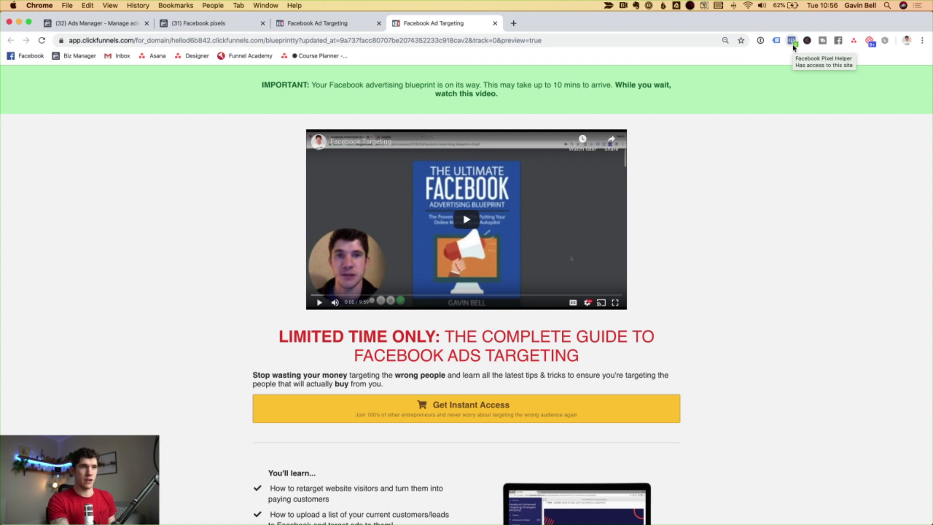
{"action": "left_click", "coordinate": [793, 43]}
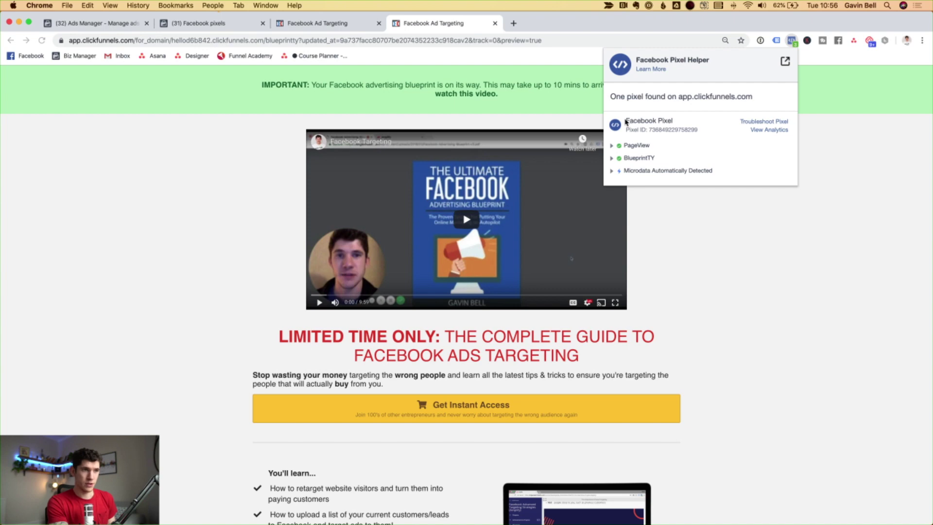
{"action": "left_click_drag", "start_coordinate": [697, 130], "coordinate": [634, 130]}
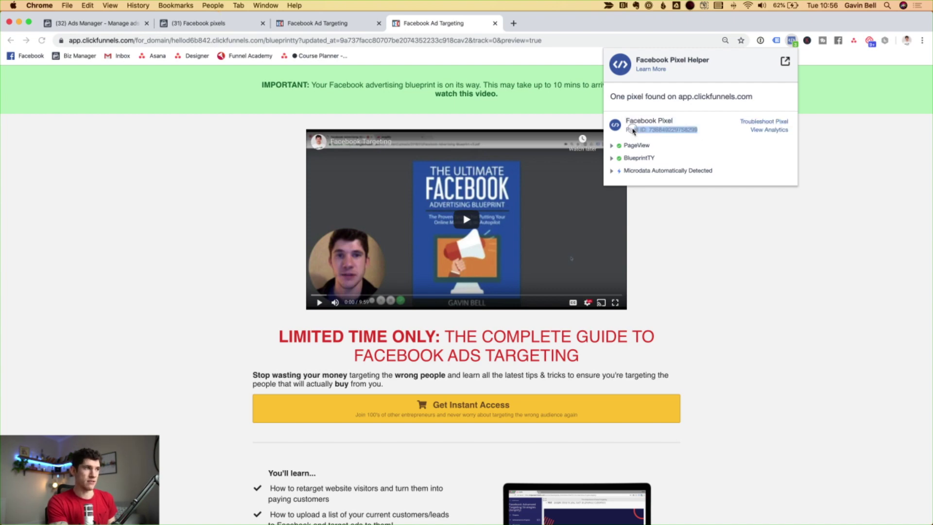
{"action": "left_click", "coordinate": [633, 130]}
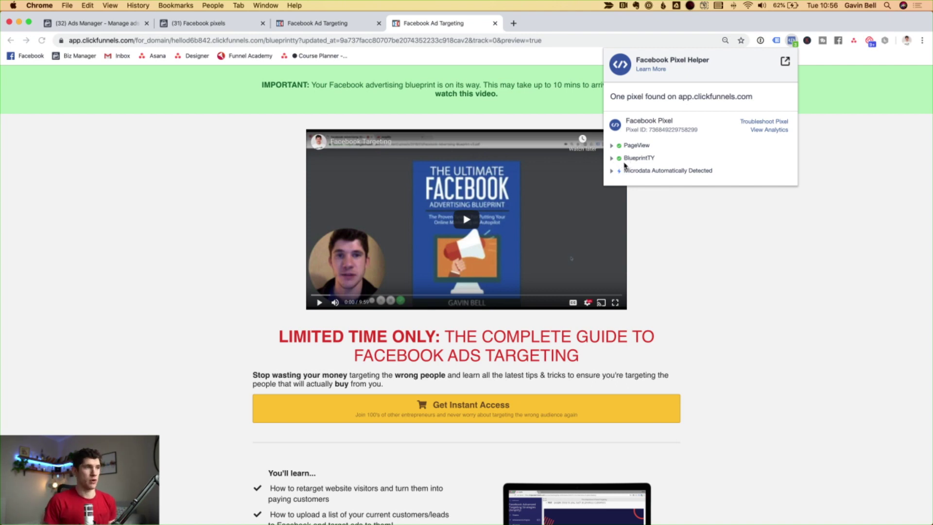
{"action": "left_click", "coordinate": [818, 267]}
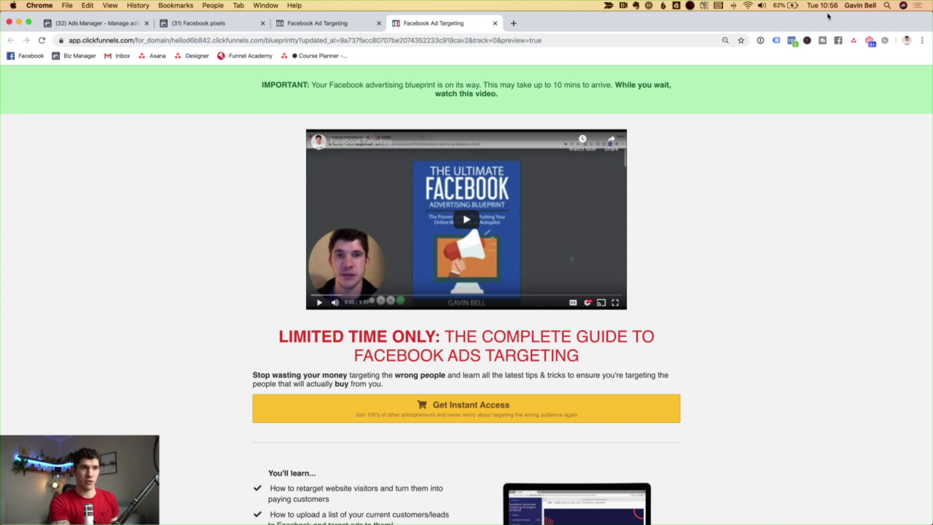
{"action": "left_click", "coordinate": [792, 41]}
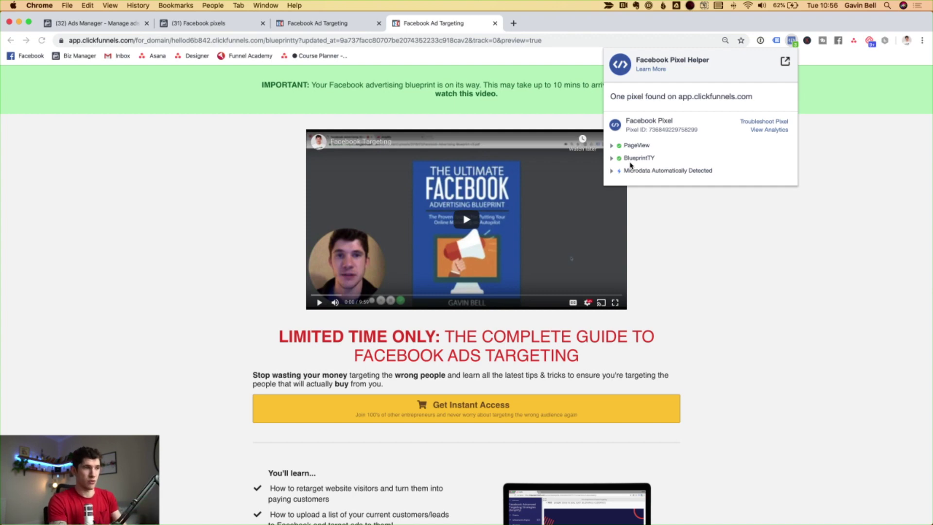
{"action": "left_click", "coordinate": [635, 278]}
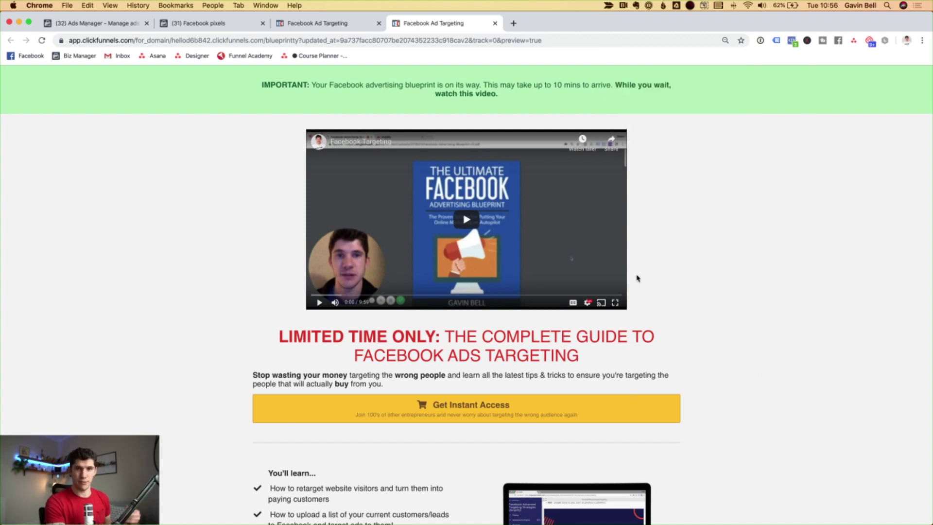
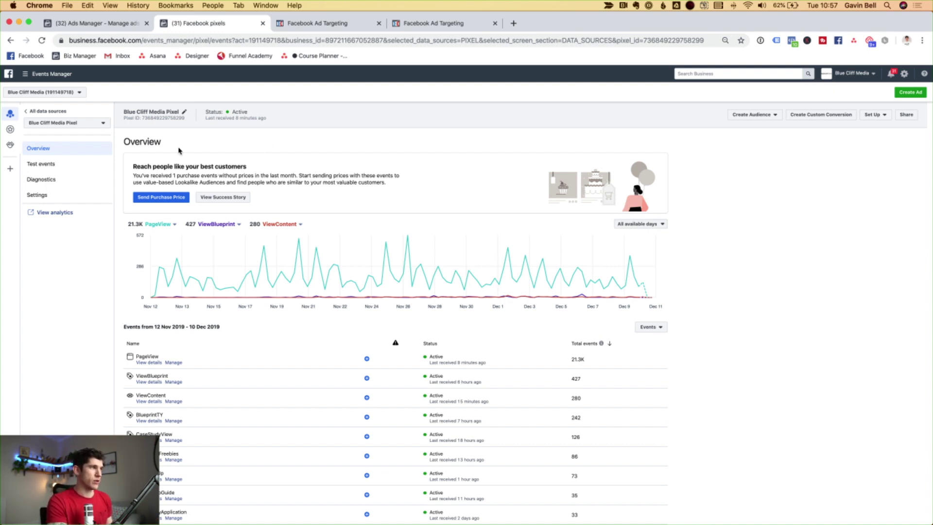
Step: Start a custom conversion for the Blue Cliff Media Pixel and choose BlueprintTY as its website event
{"action": "left_click", "coordinate": [25, 74]}
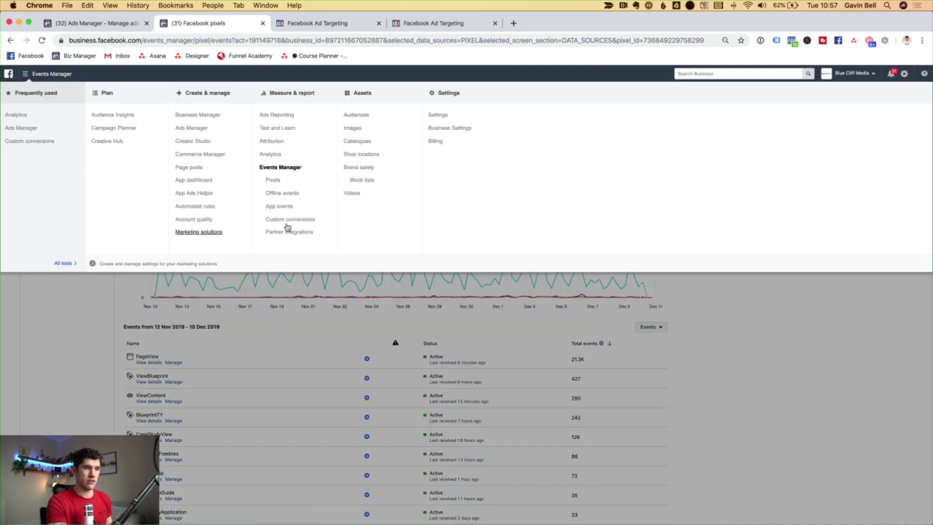
{"action": "left_click", "coordinate": [791, 322]}
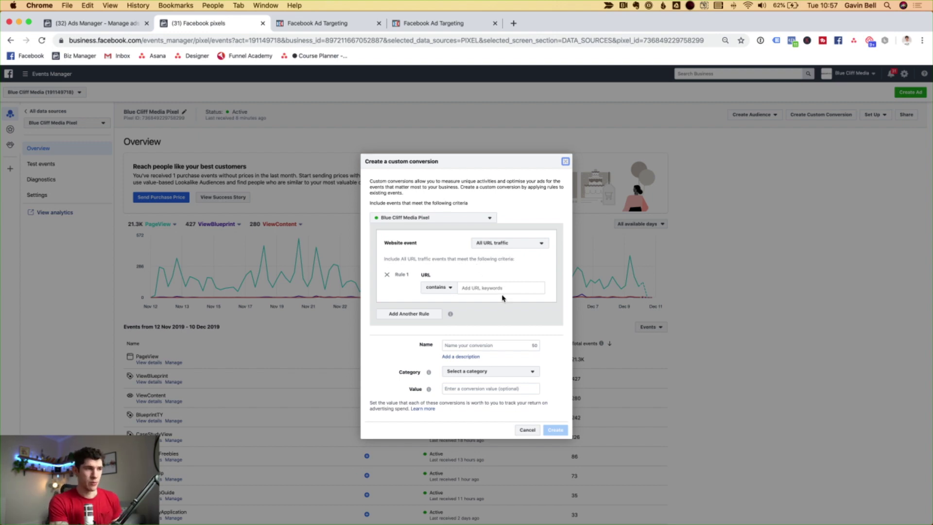
{"action": "left_click", "coordinate": [490, 245]}
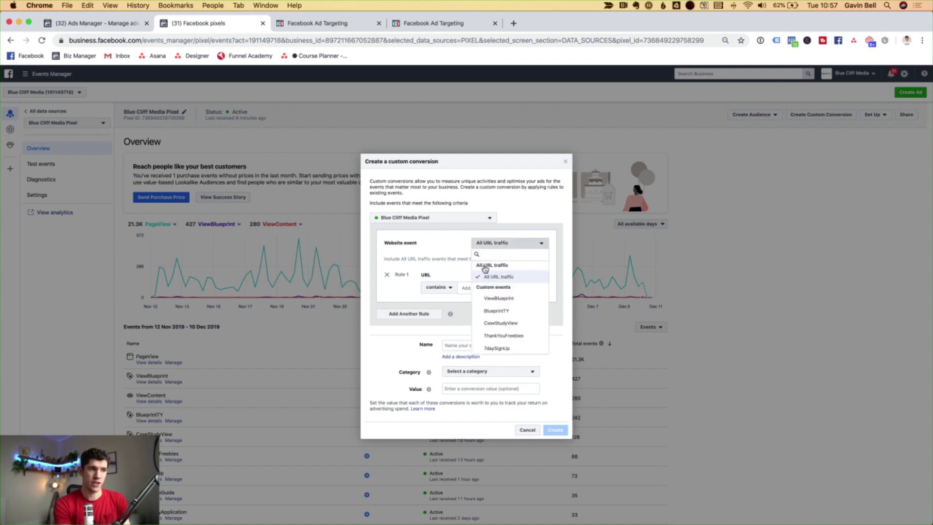
{"action": "scroll", "coordinate": [500, 318], "scroll_direction": "down", "scroll_amount": 4}
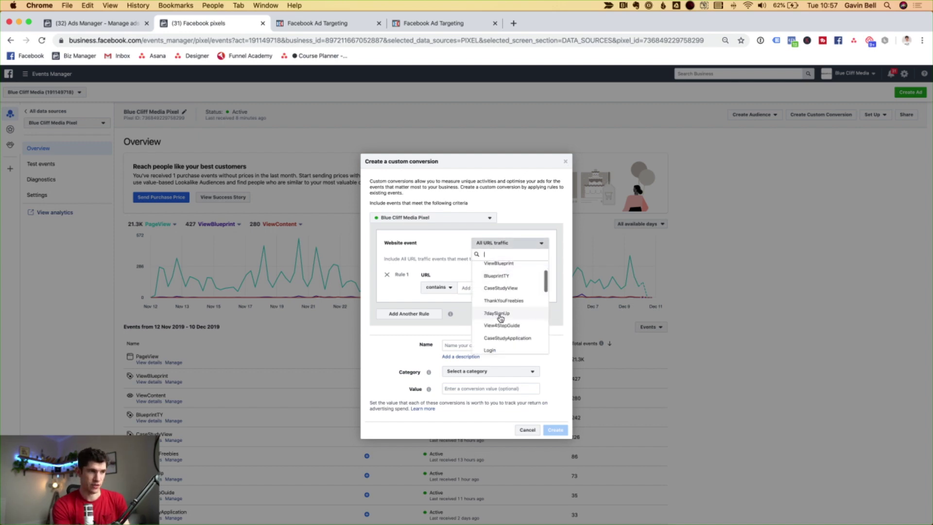
{"action": "scroll", "coordinate": [500, 316], "scroll_direction": "up", "scroll_amount": 3}
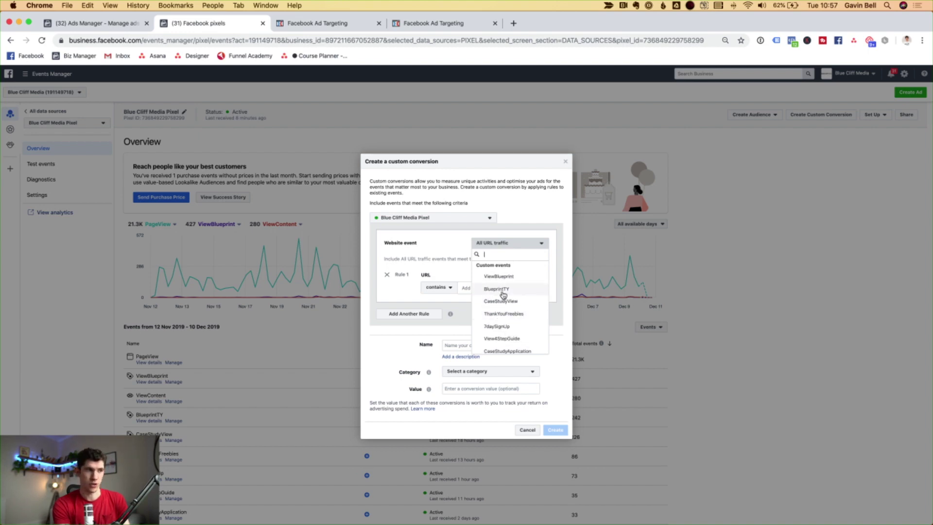
{"action": "left_click", "coordinate": [503, 293]}
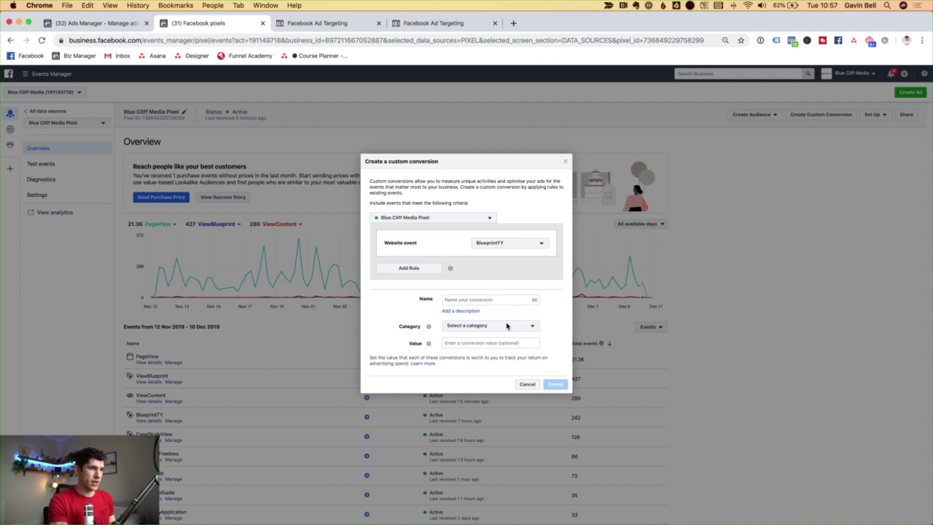
Step: Fill in the custom conversion with the name BlueprintTY and the category Lead, and cancel it without creating
{"action": "left_click", "coordinate": [478, 302]}
{"action": "type", "text": "BlueprintTY"}
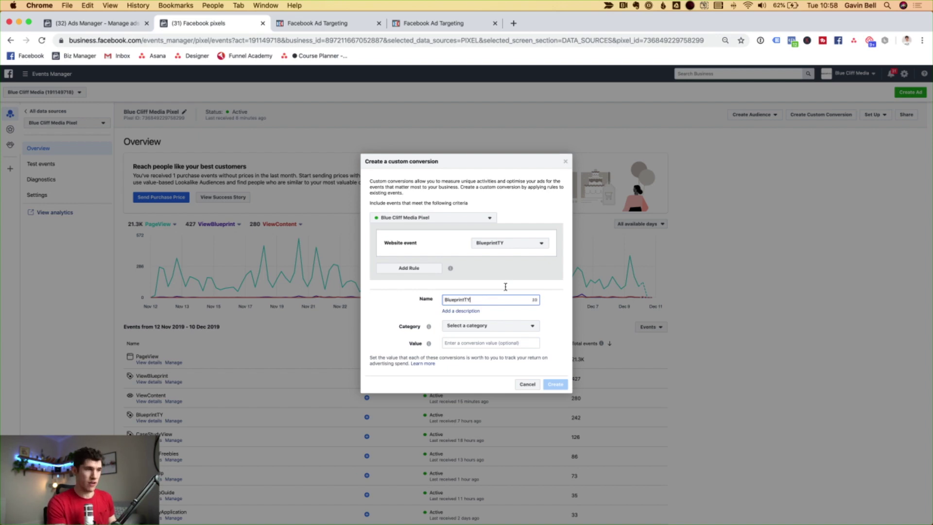
{"action": "left_click", "coordinate": [498, 327]}
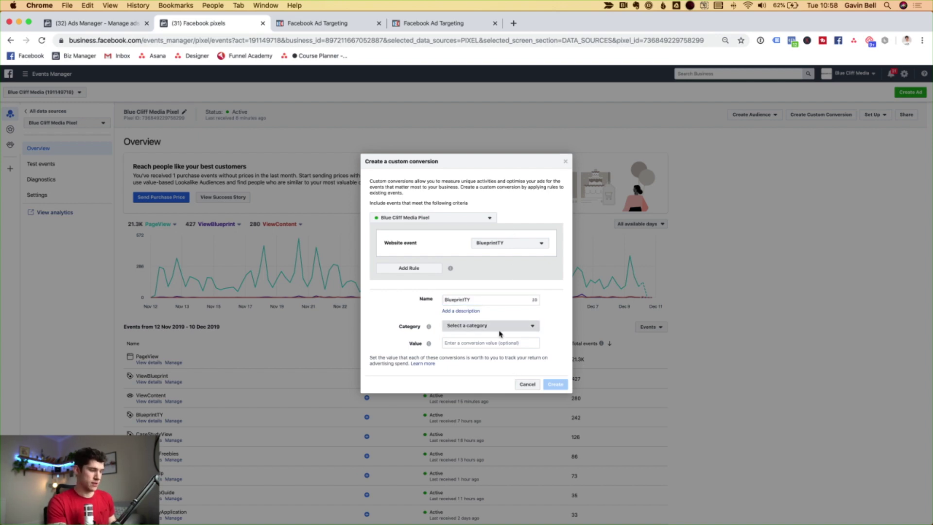
{"action": "scroll", "coordinate": [489, 390], "scroll_direction": "down", "scroll_amount": 2}
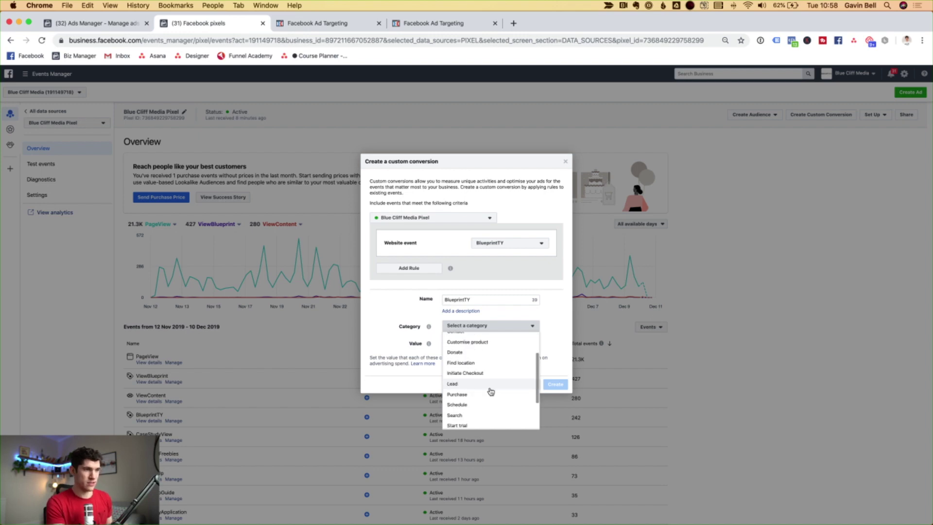
{"action": "left_click", "coordinate": [477, 383]}
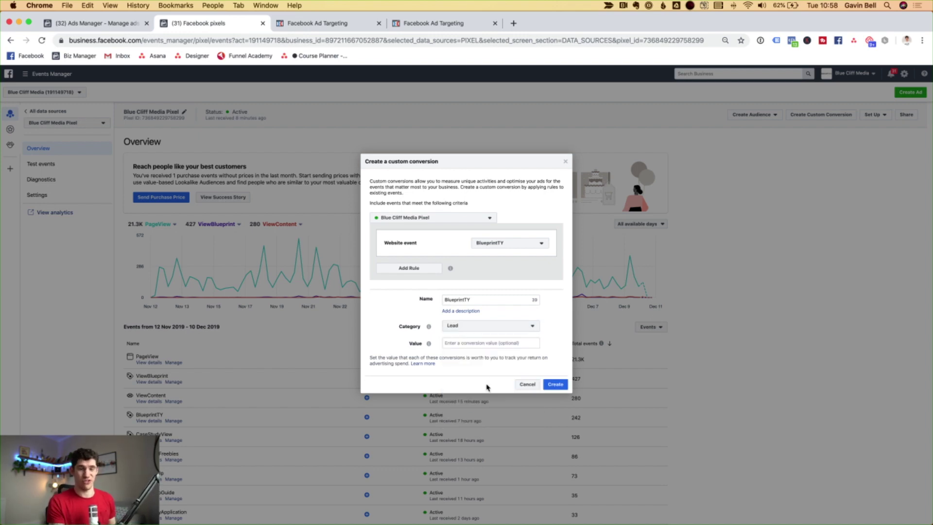
{"action": "left_click", "coordinate": [532, 391]}
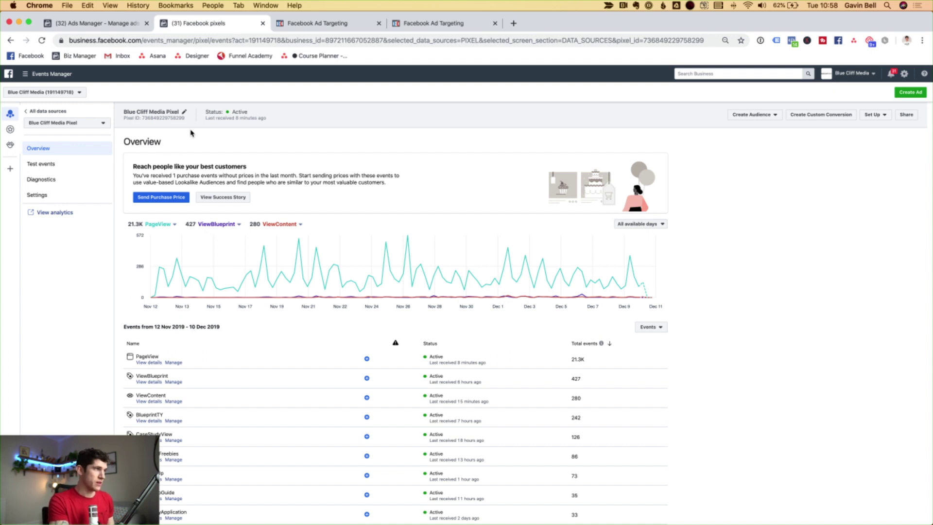
Step: Switch to Ads Manager, choose the Conversions objective, name the campaign FB Blueprint and continue to the ad set
{"action": "left_click", "coordinate": [111, 25]}
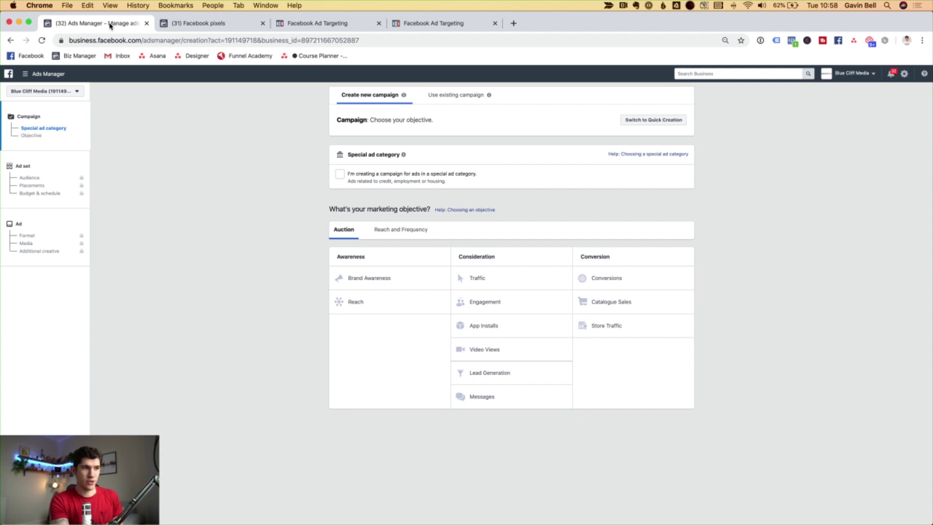
{"action": "left_click", "coordinate": [607, 285]}
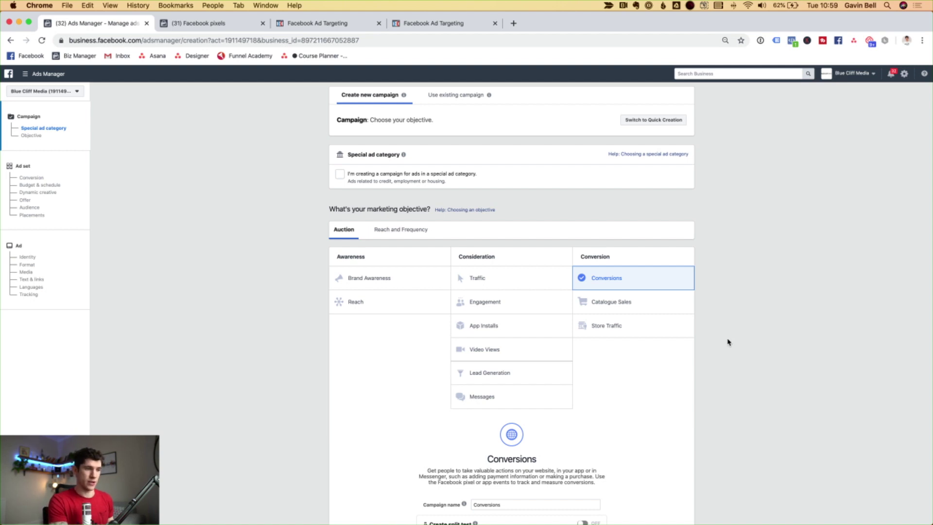
{"action": "scroll", "coordinate": [724, 346], "scroll_direction": "down", "scroll_amount": 3}
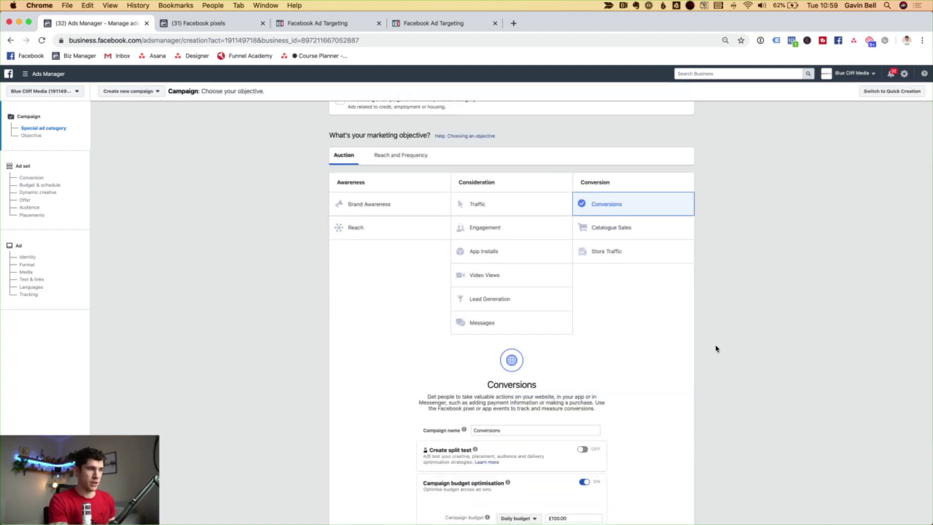
{"action": "scroll", "coordinate": [716, 348], "scroll_direction": "down", "scroll_amount": 3}
{"action": "double_click", "coordinate": [492, 360]}
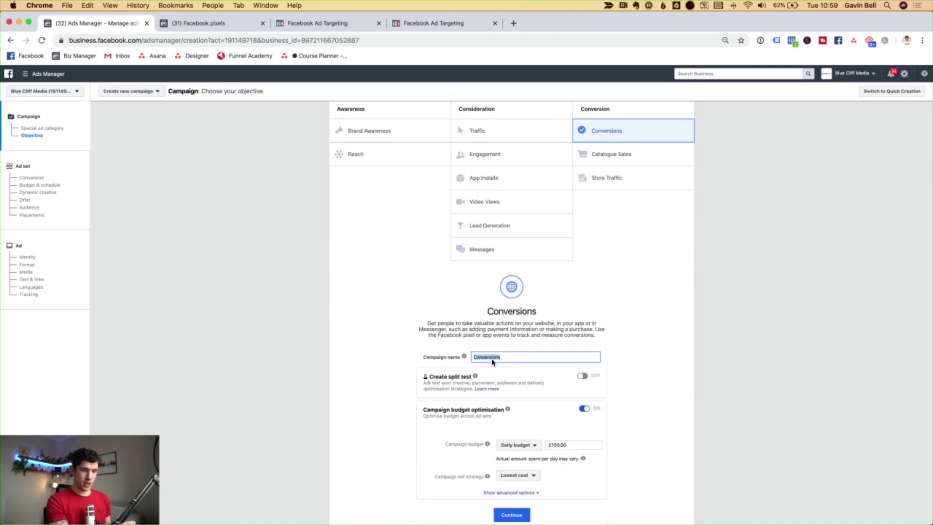
{"action": "type", "text": "F"}
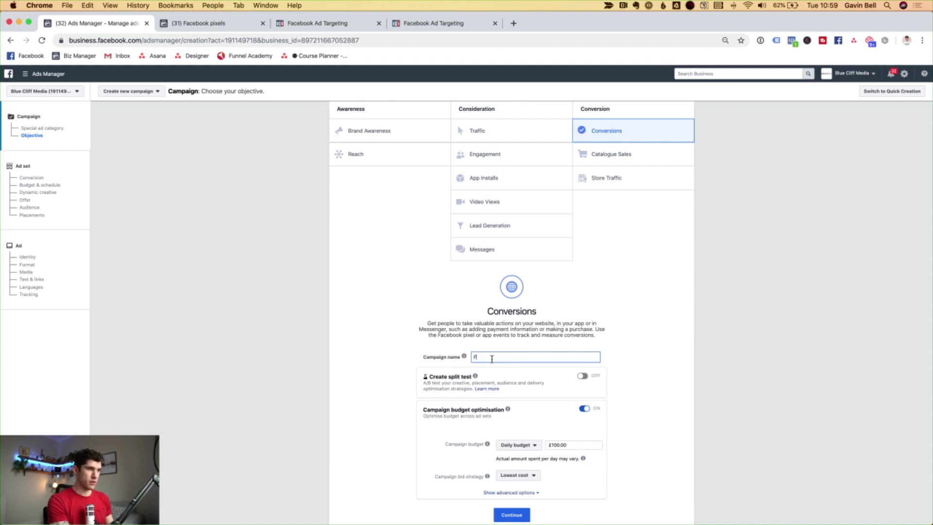
{"action": "type", "text": "B Blueprint"}
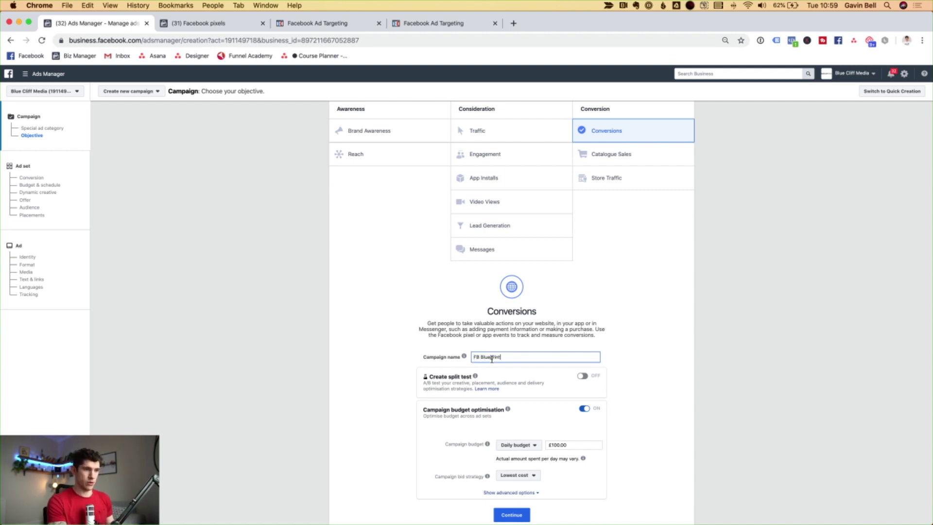
{"action": "left_click", "coordinate": [522, 514]}
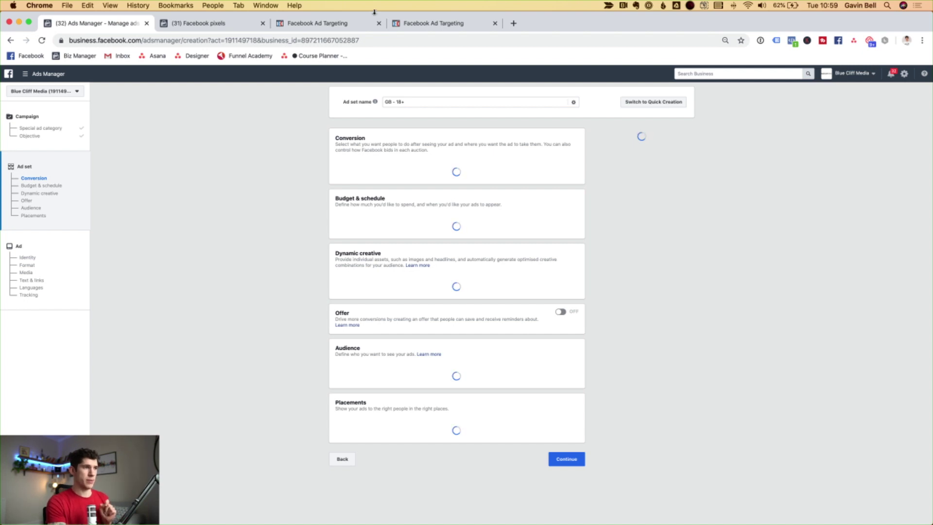
Step: Switch to Events Manager, look through the website events offered for a custom conversion and close the form
{"action": "left_click", "coordinate": [230, 24]}
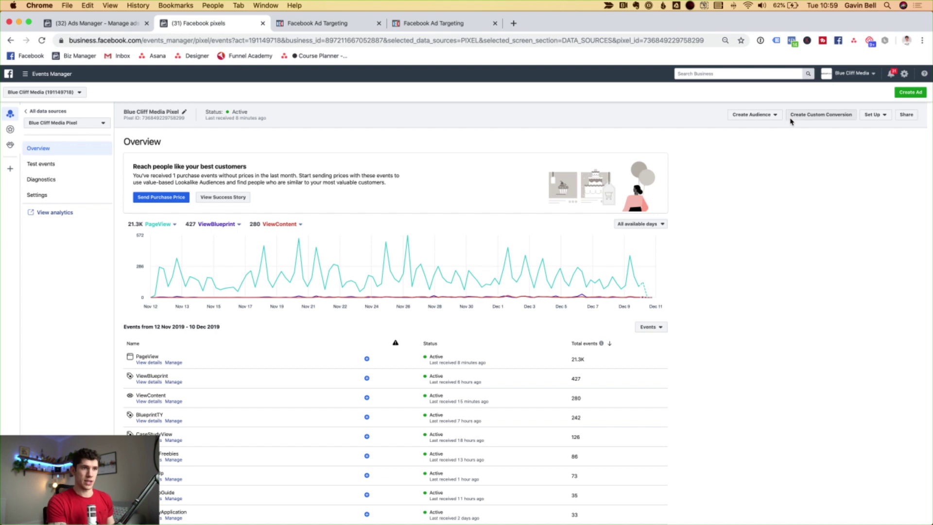
{"action": "left_click", "coordinate": [803, 118]}
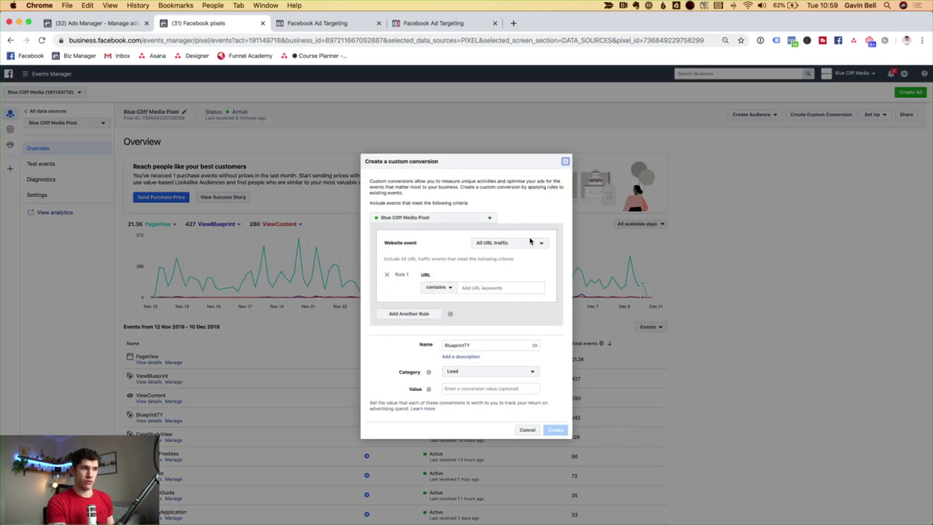
{"action": "left_click", "coordinate": [500, 242]}
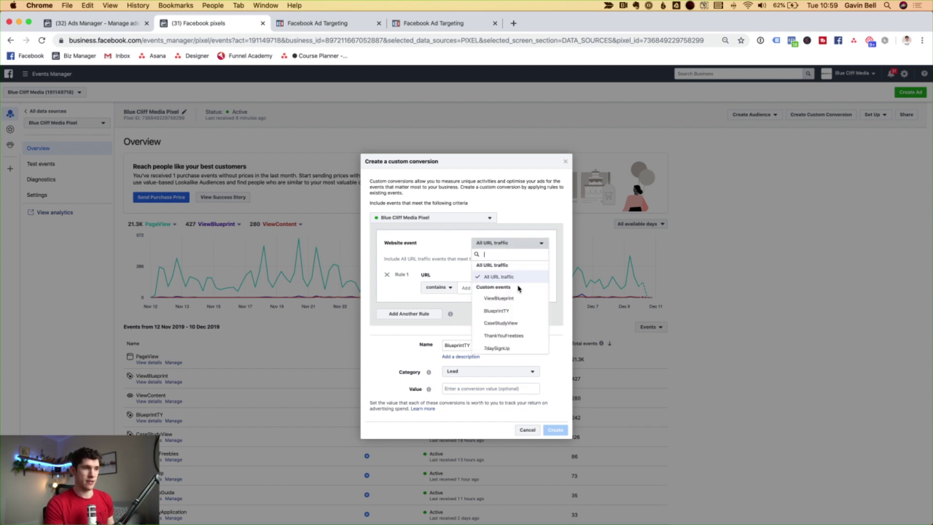
{"action": "left_click", "coordinate": [569, 164]}
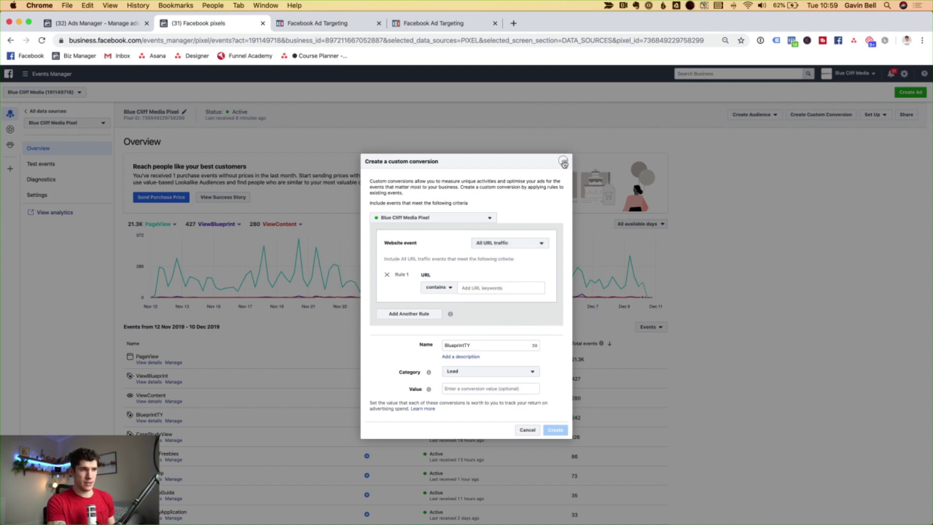
{"action": "left_click", "coordinate": [564, 164]}
Step: Check the BlueprintTY event on the thank-you page preview again with Facebook Pixel Helper
{"action": "left_click", "coordinate": [428, 24]}
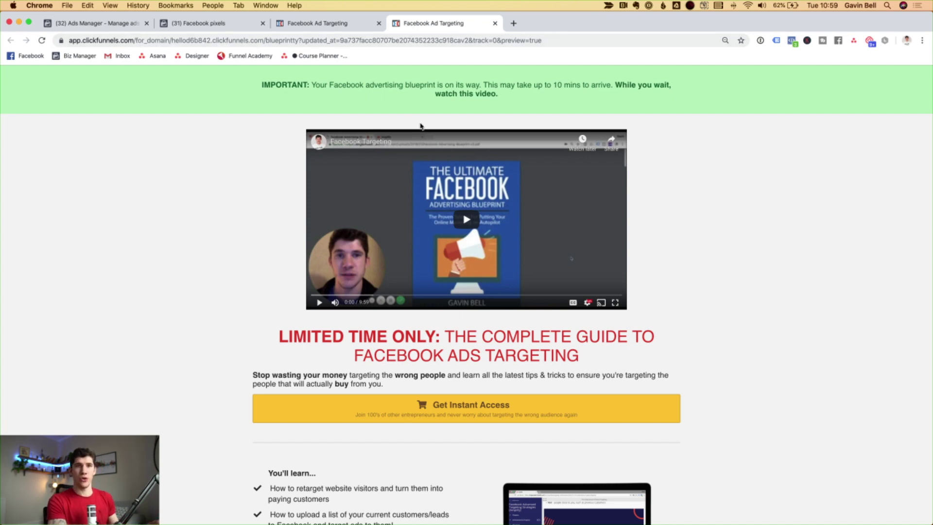
{"action": "left_click", "coordinate": [796, 43]}
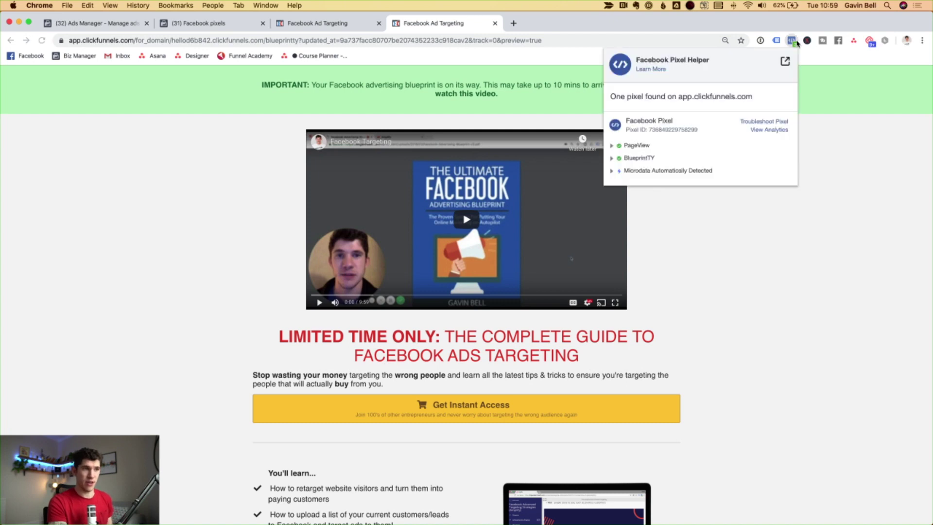
{"action": "left_click", "coordinate": [642, 158]}
{"action": "left_click", "coordinate": [641, 159]}
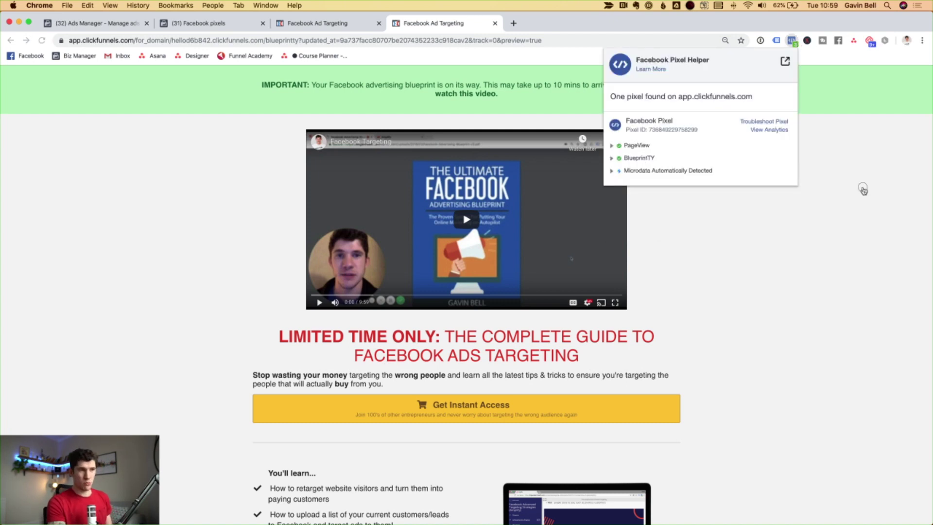
Step: Return to the ad set in Ads Manager and replace its conversion event with BlueprintTY
{"action": "key", "text": "super+2"}
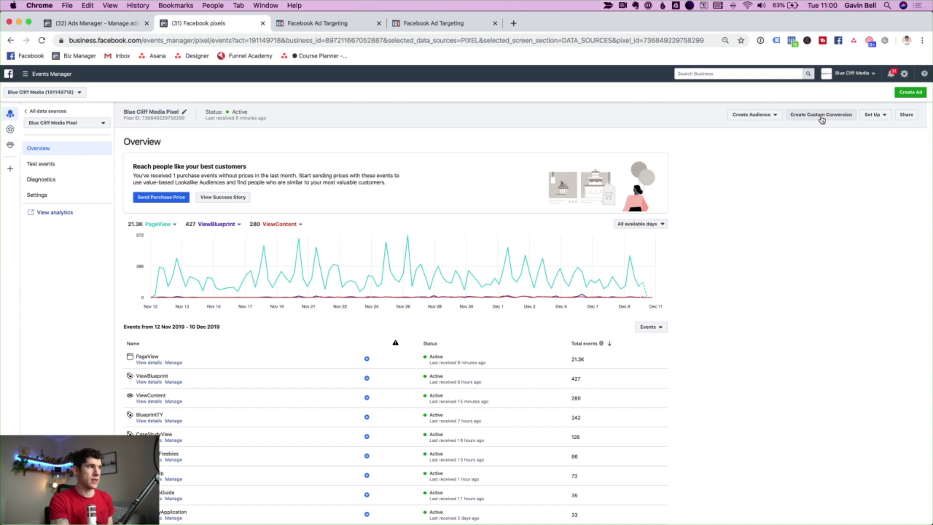
{"action": "left_click", "coordinate": [75, 26]}
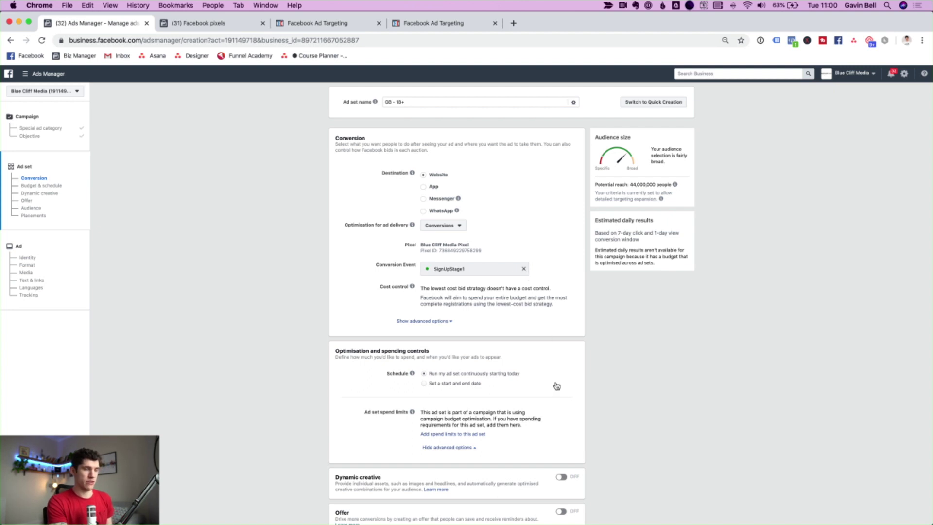
{"action": "left_click", "coordinate": [524, 269]}
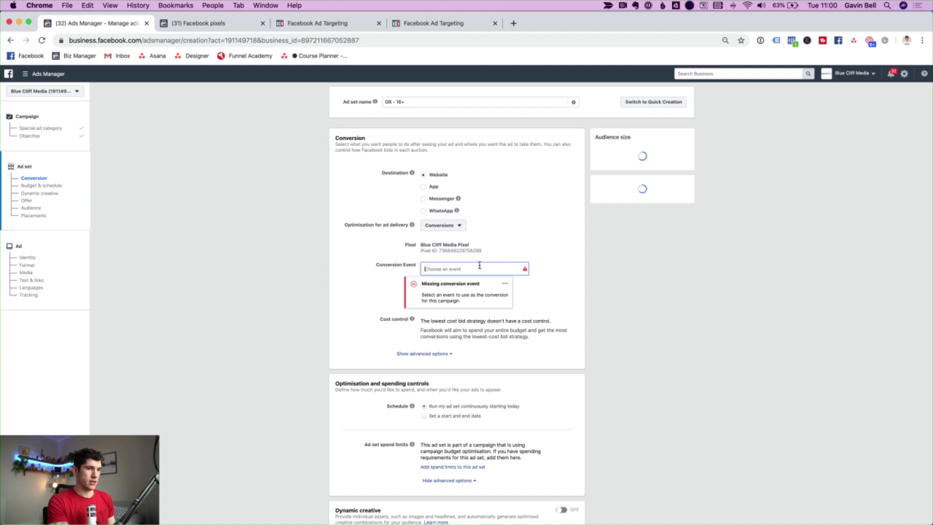
{"action": "type", "text": "bl"}
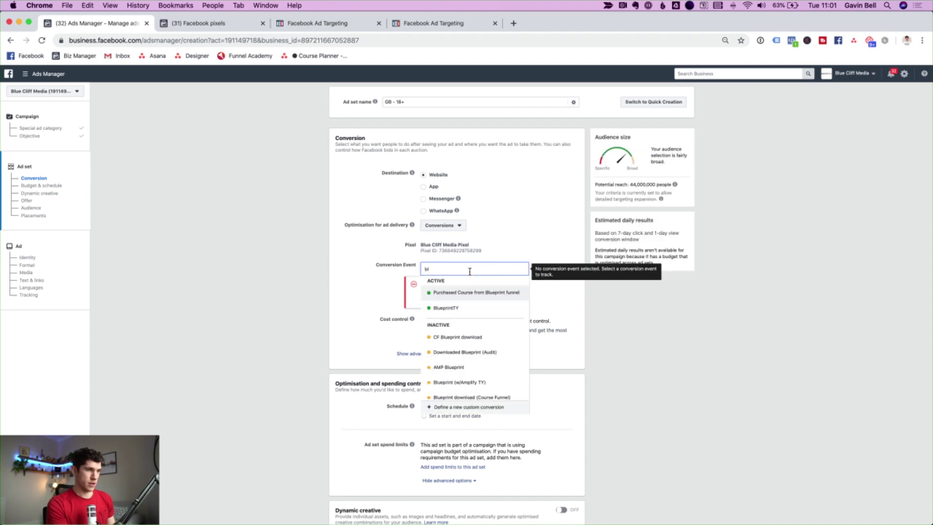
{"action": "left_click", "coordinate": [444, 308]}
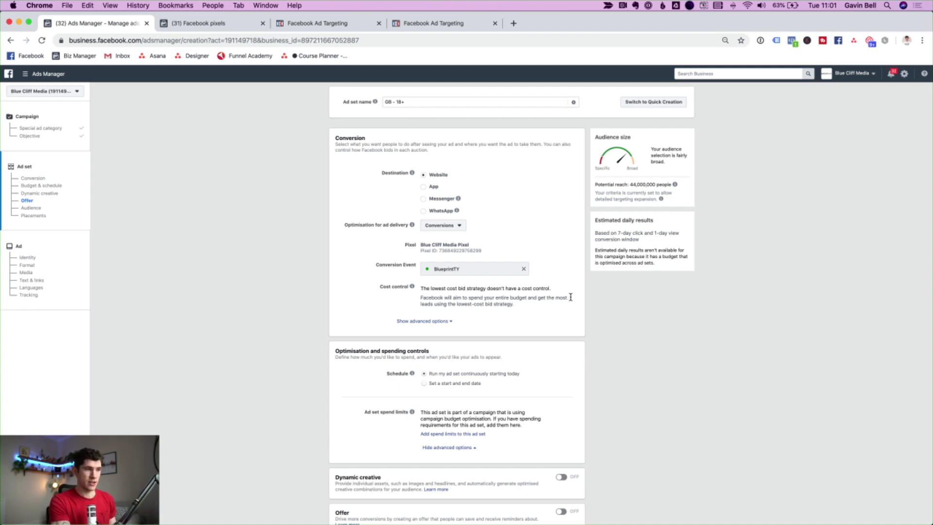
{"action": "scroll", "coordinate": [570, 297], "scroll_direction": "down", "scroll_amount": 10}
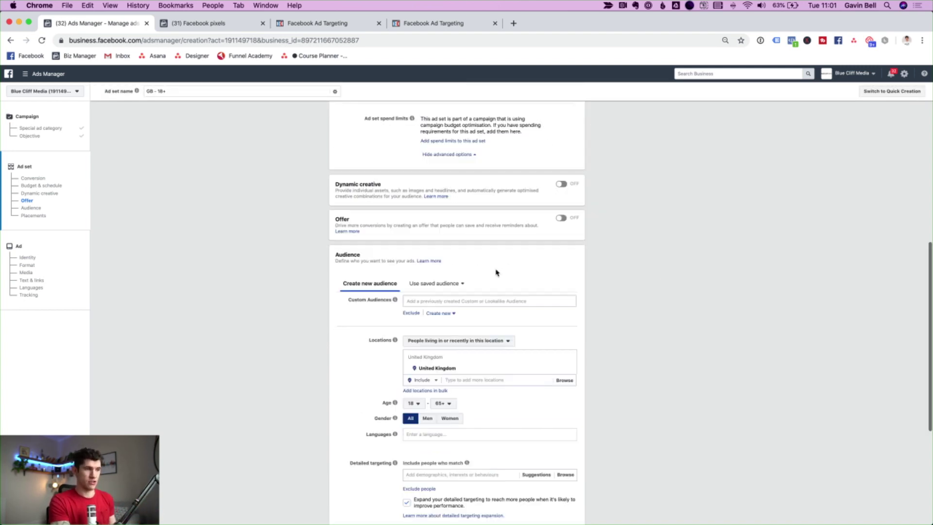
{"action": "scroll", "coordinate": [479, 350], "scroll_direction": "down", "scroll_amount": 2}
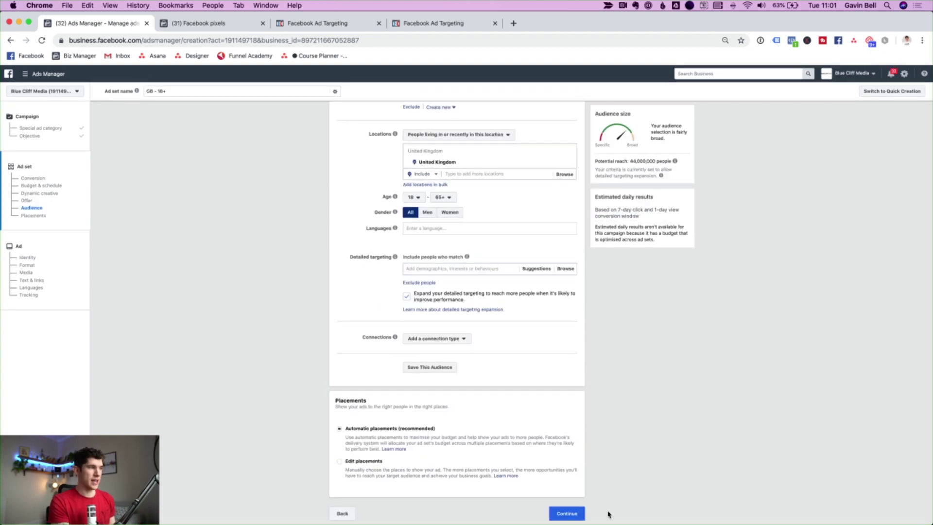